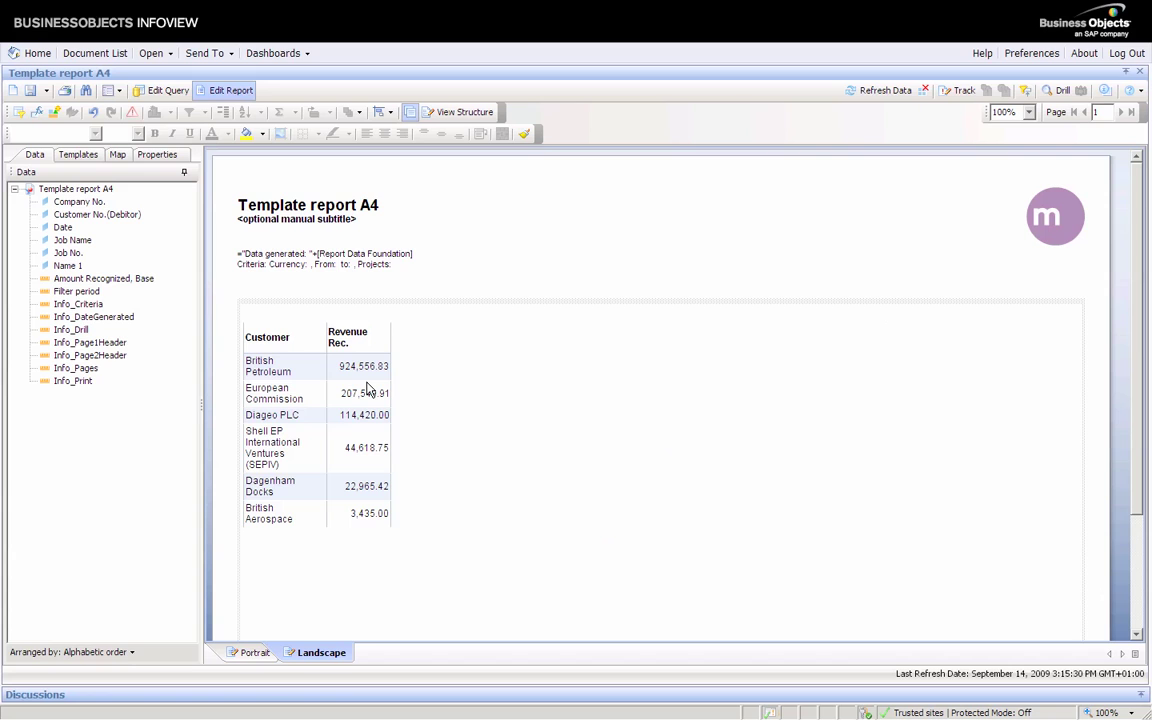
Copy the Customer / Revenue Rec. table and paste a duplicate into the empty report body.
{"action": "left_click", "coordinate": [381, 321]}
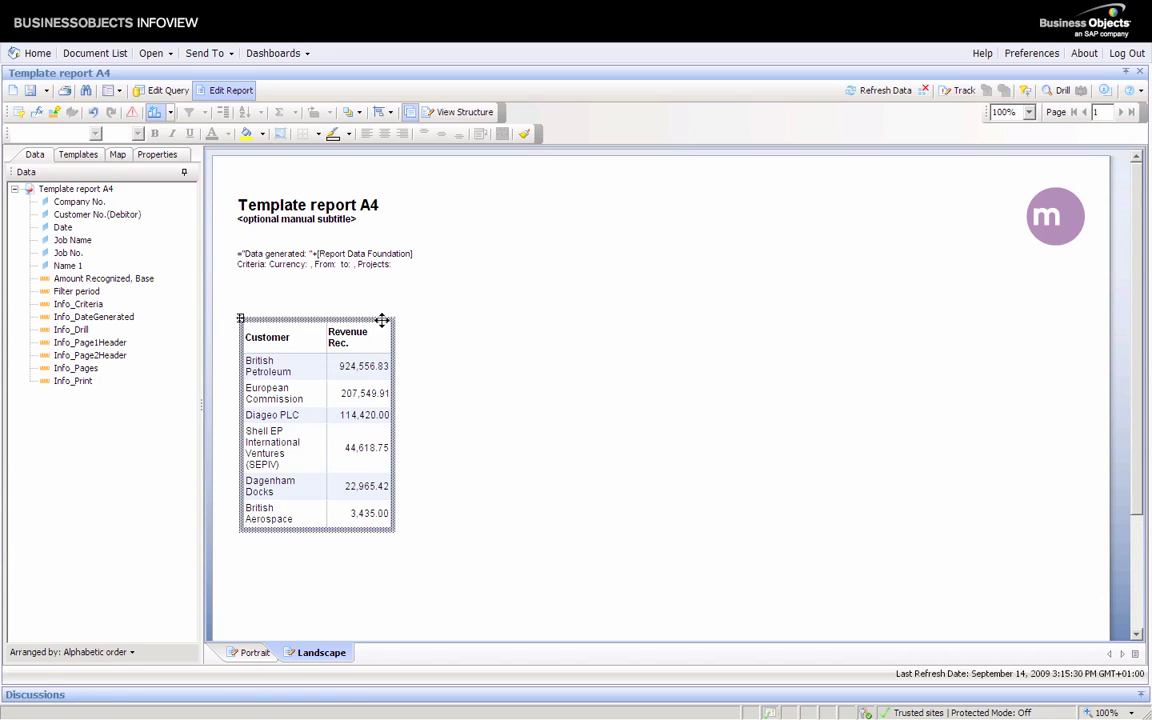
{"action": "right_click", "coordinate": [381, 321]}
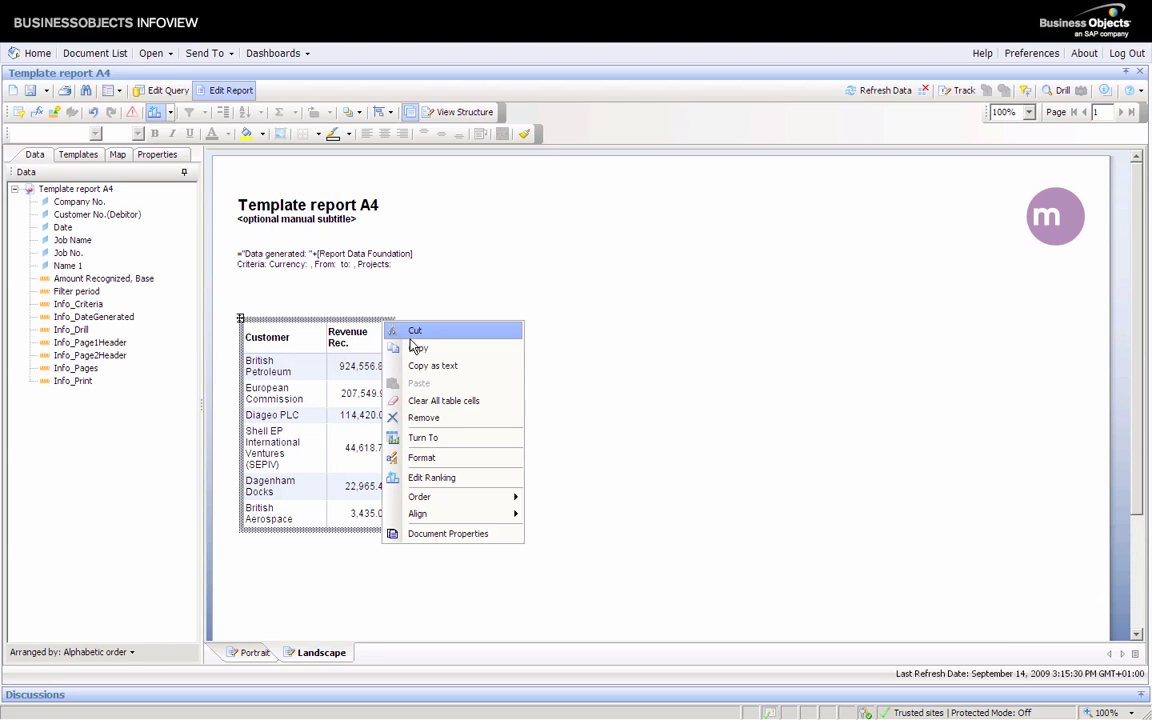
{"action": "left_click", "coordinate": [393, 347]}
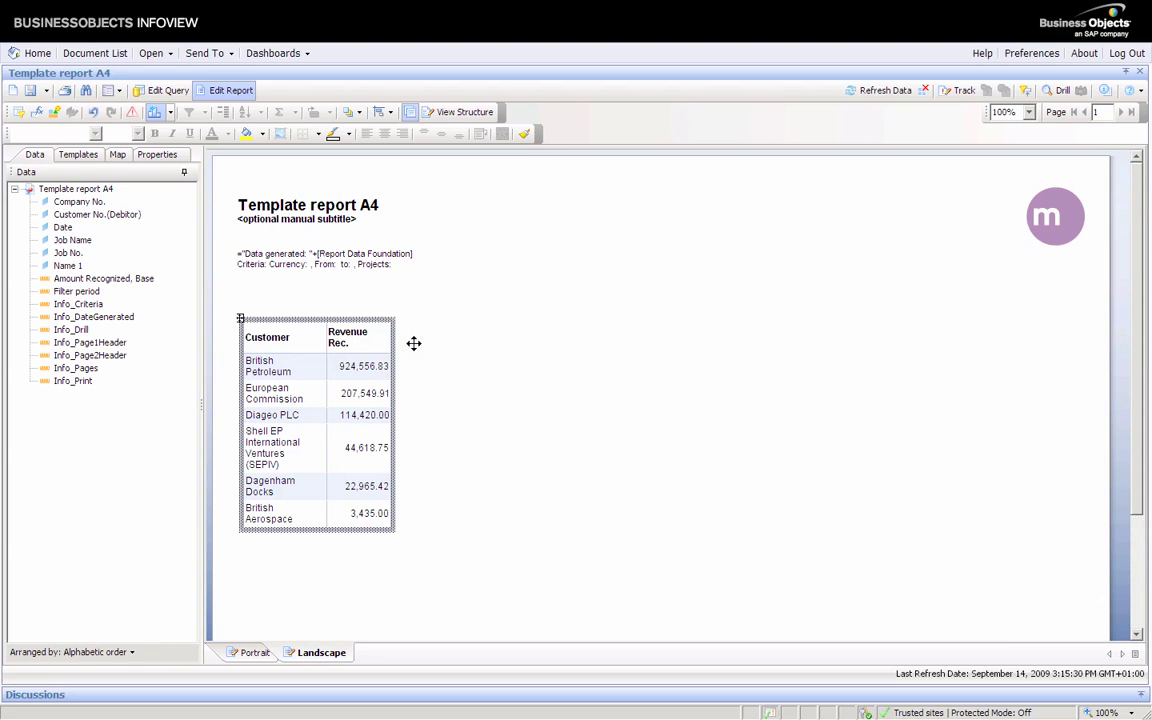
{"action": "left_click", "coordinate": [607, 328]}
{"action": "right_click", "coordinate": [607, 326]}
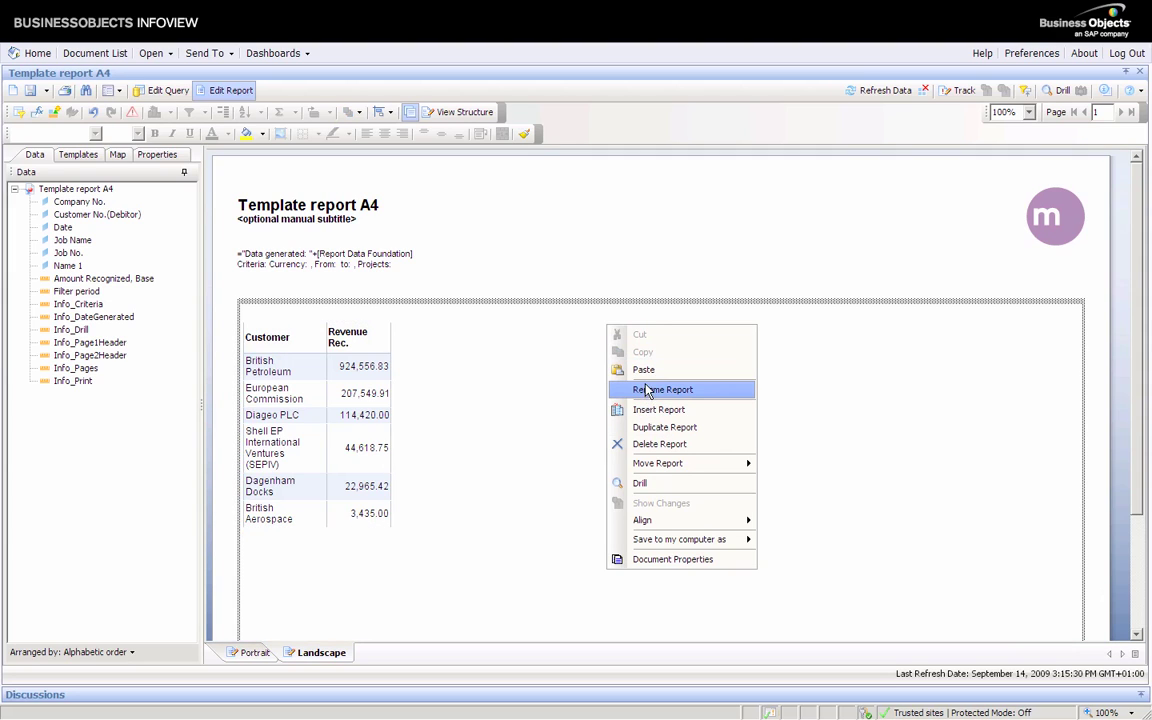
{"action": "left_click", "coordinate": [641, 371]}
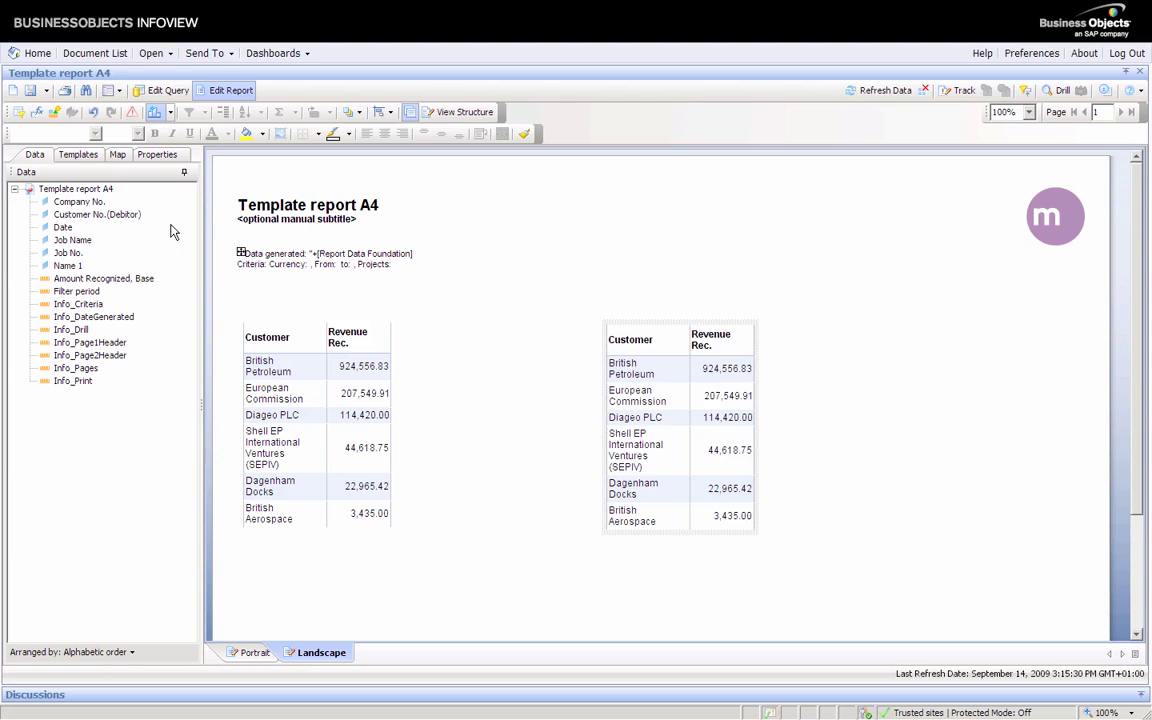
Convert the copied table into a Pie chart and widen it so customer legend names fit.
{"action": "left_click", "coordinate": [70, 160]}
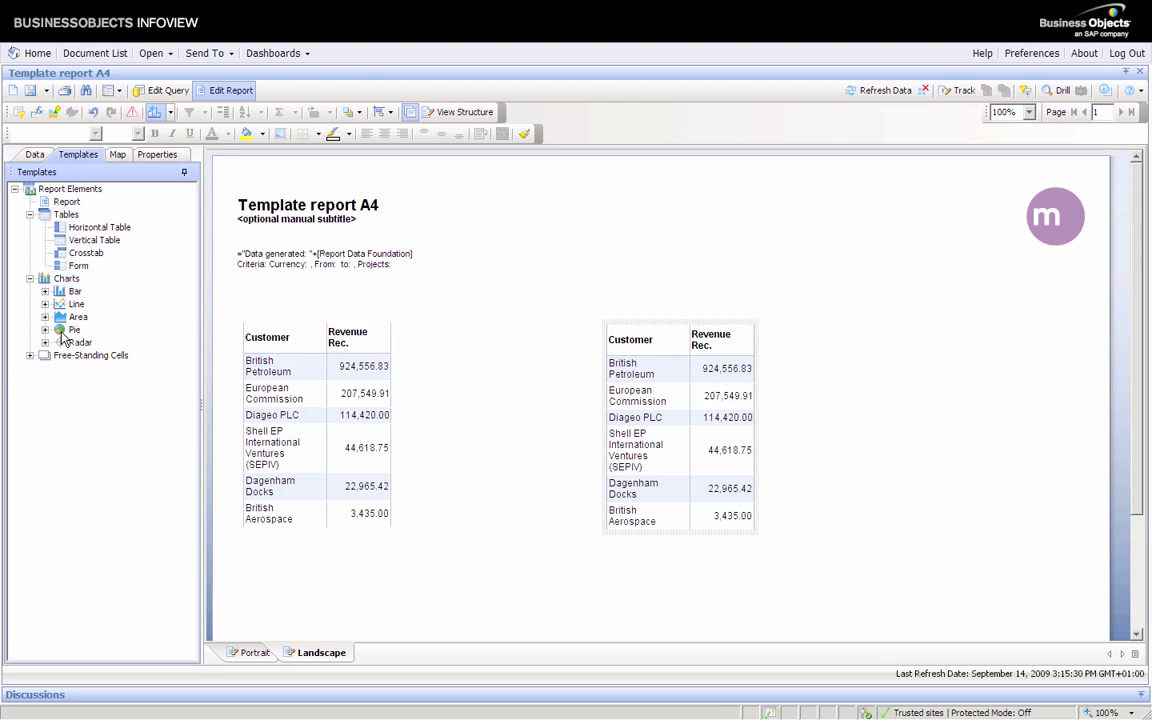
{"action": "left_click_drag", "start_coordinate": [72, 329], "coordinate": [691, 430]}
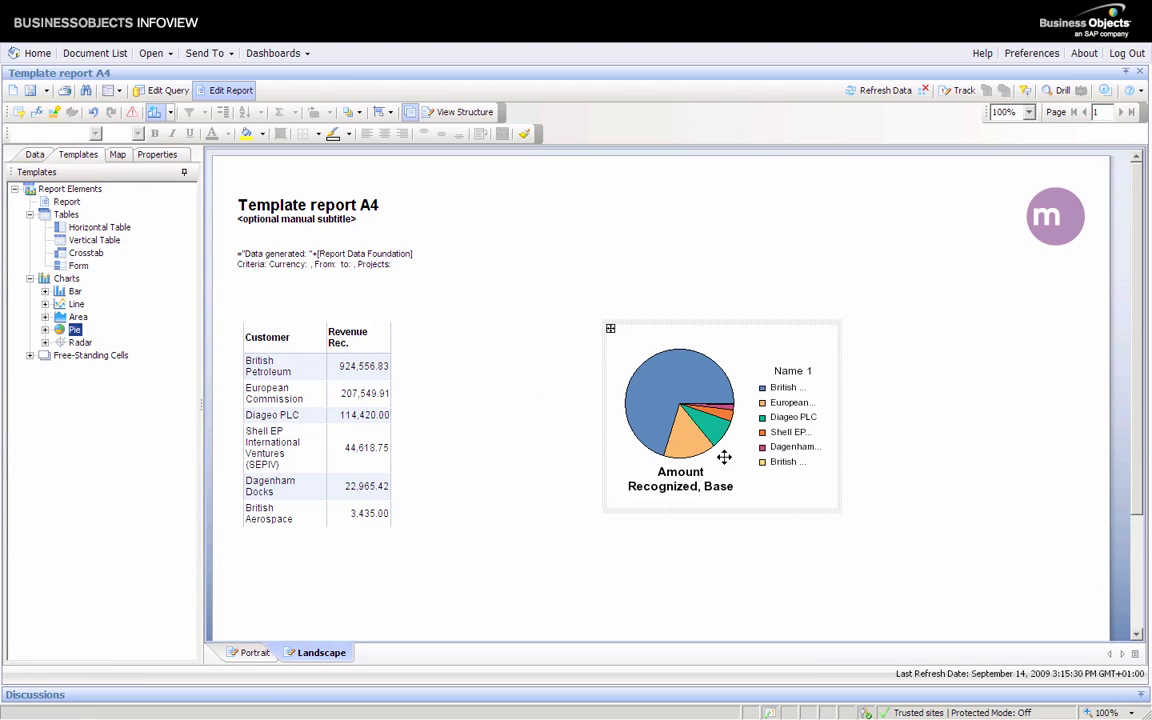
{"action": "left_click", "coordinate": [830, 471]}
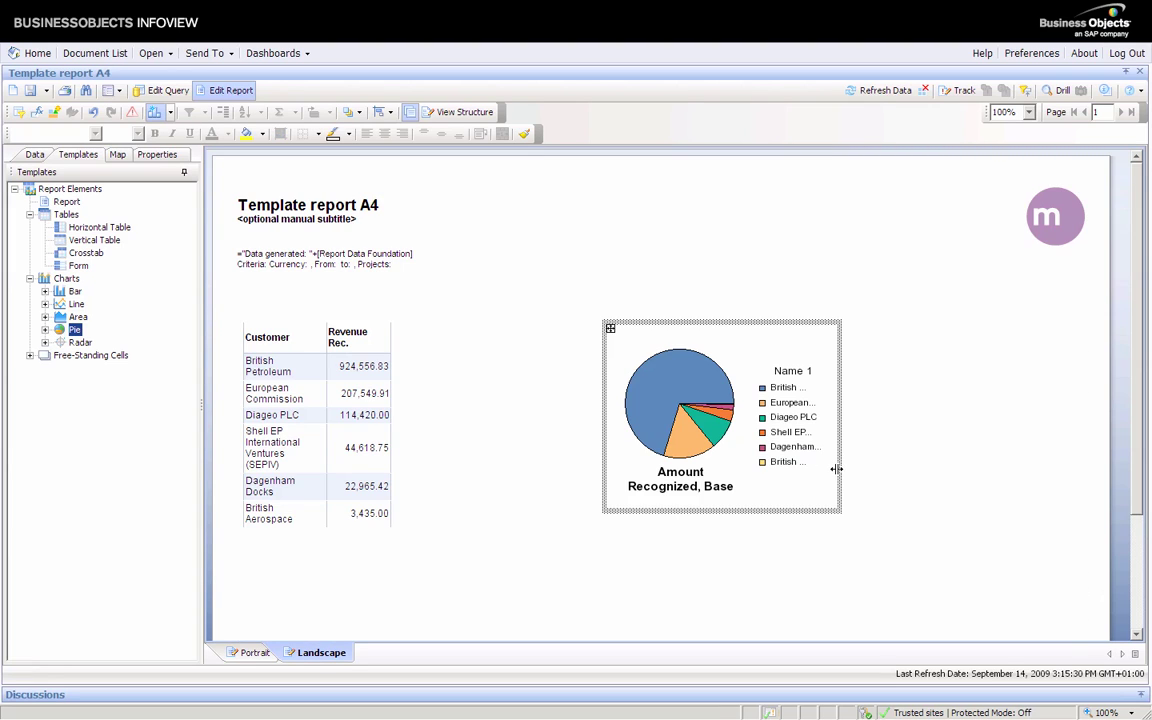
{"action": "left_click_drag", "start_coordinate": [836, 469], "coordinate": [907, 477]}
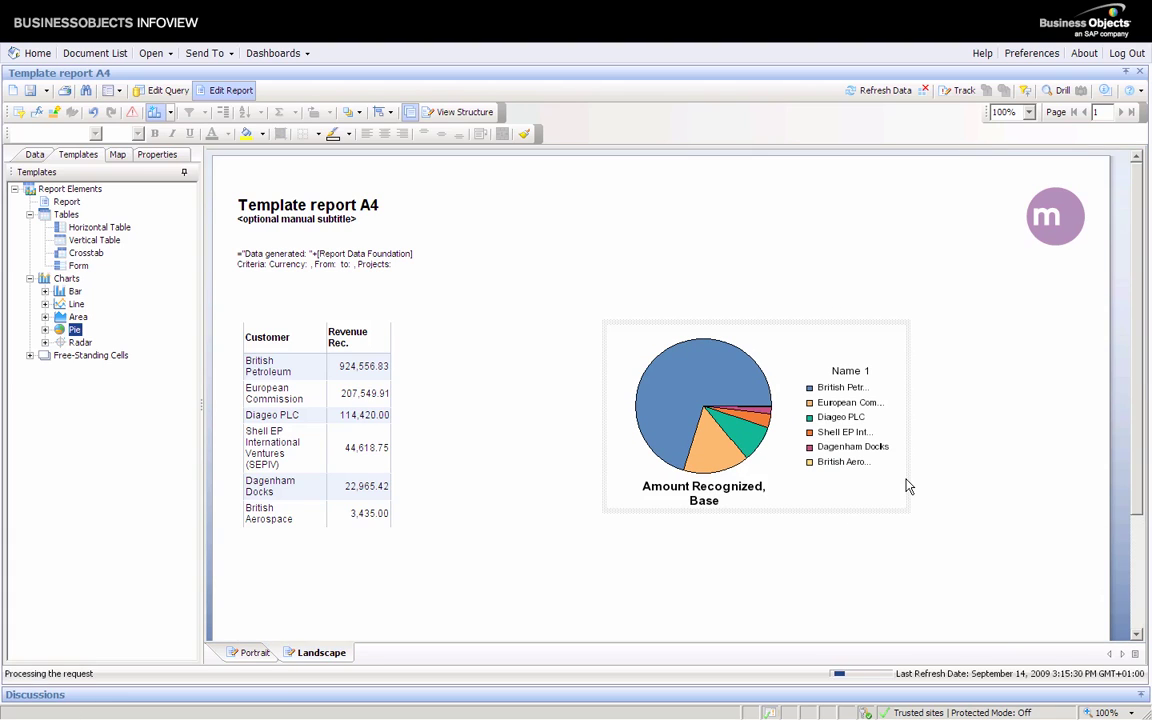
{"action": "left_click", "coordinate": [490, 487]}
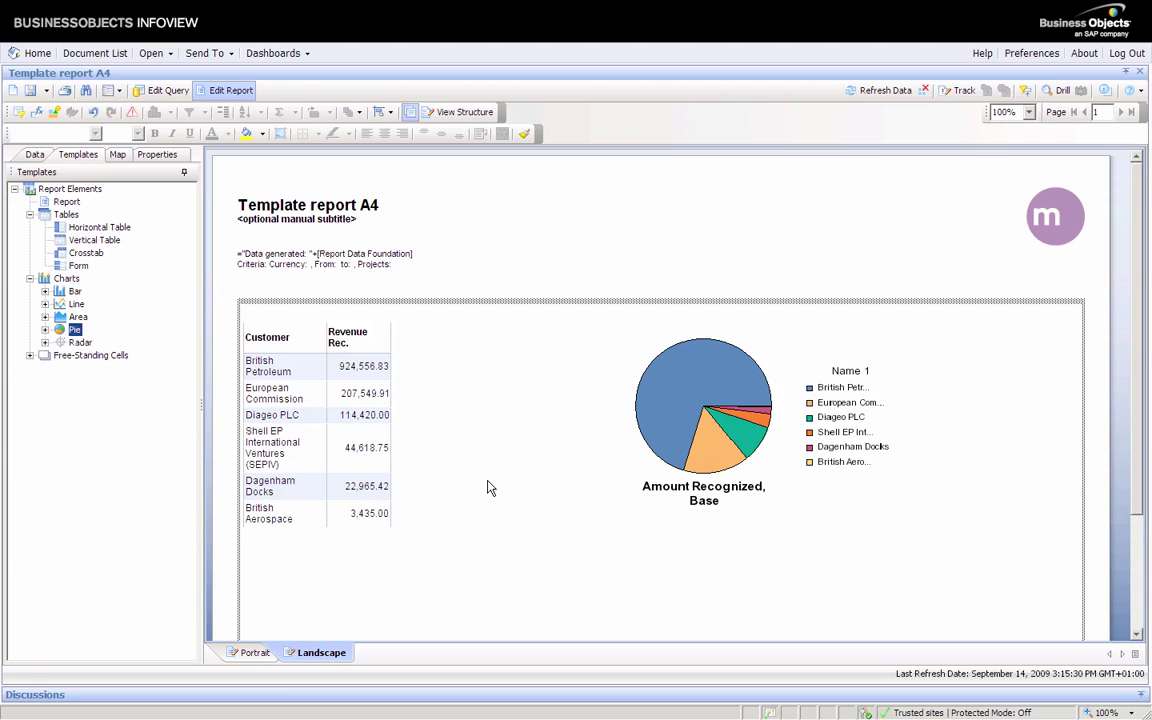
Rename the Landscape report to 'Summary'.
{"action": "right_click", "coordinate": [310, 653]}
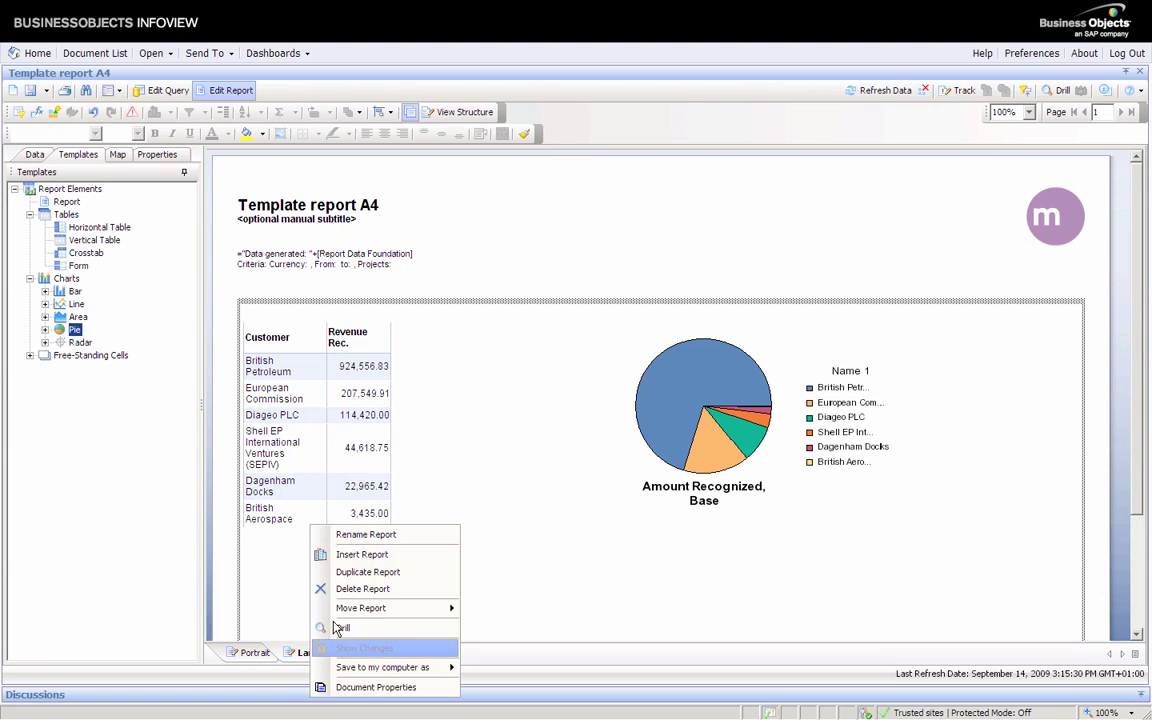
{"action": "left_click", "coordinate": [352, 535]}
{"action": "type", "text": "Su"}
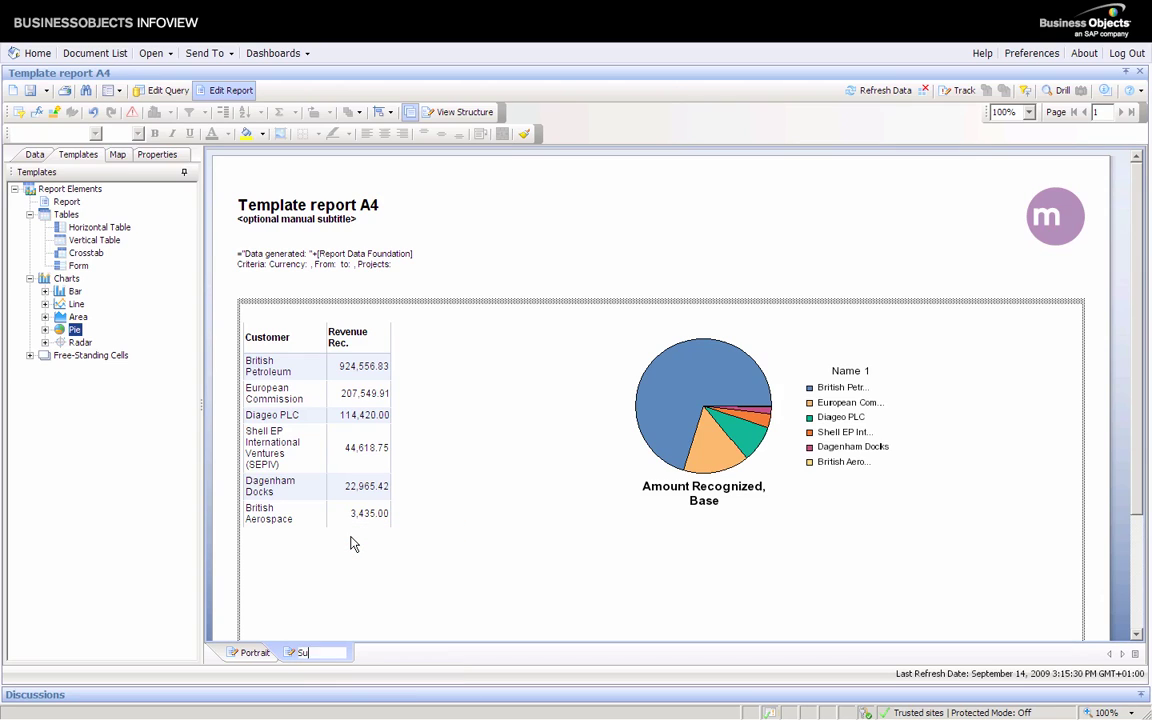
{"action": "type", "text": "mmary"}
{"action": "key", "text": "Return"}
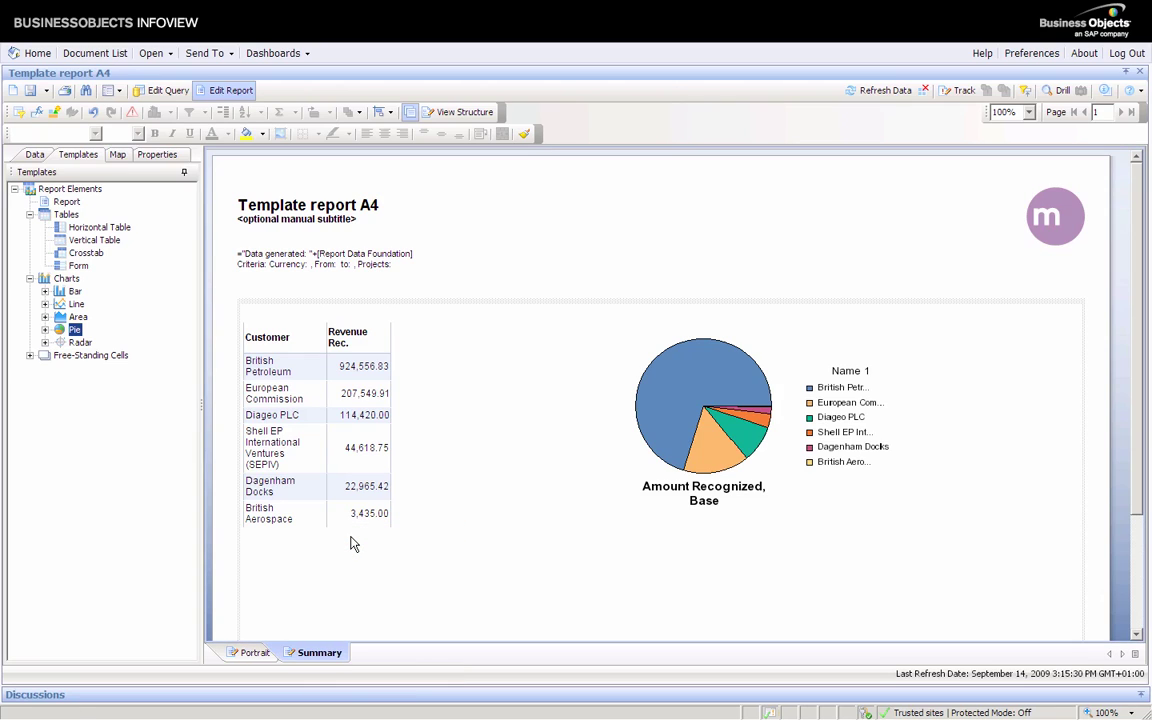
Duplicate the Summary report and rename the copy to 'Detail'.
{"action": "right_click", "coordinate": [327, 660]}
{"action": "mouse_move", "coordinate": [365, 604]}
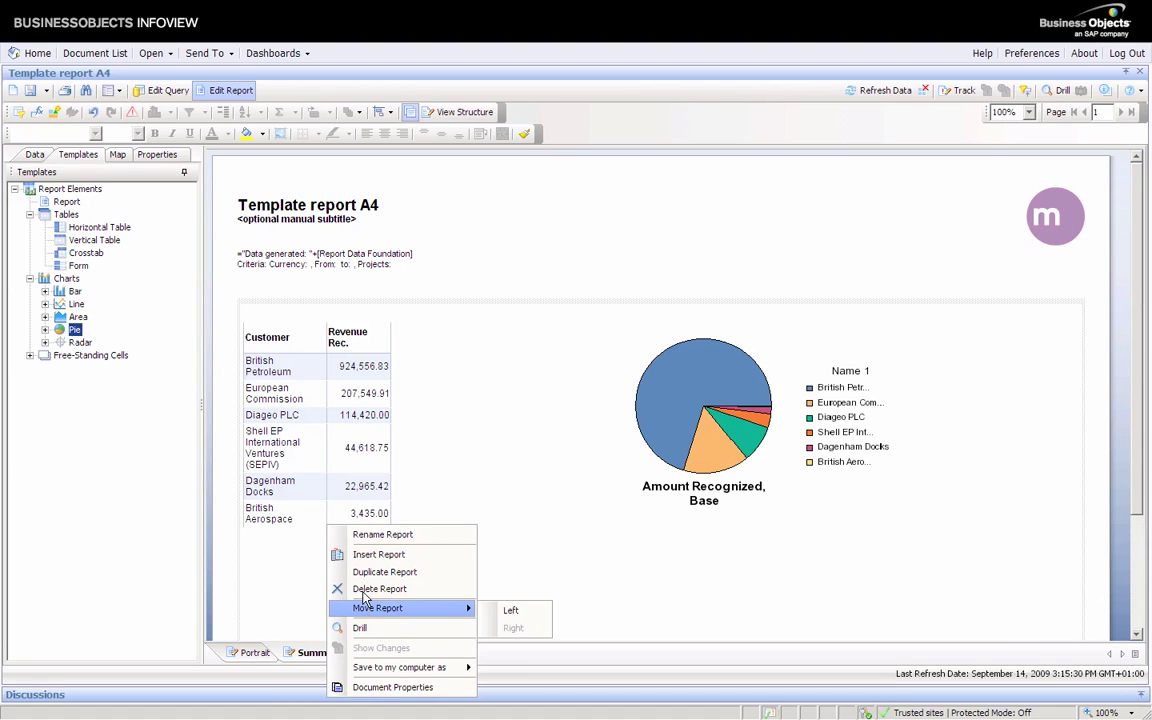
{"action": "left_click", "coordinate": [370, 572]}
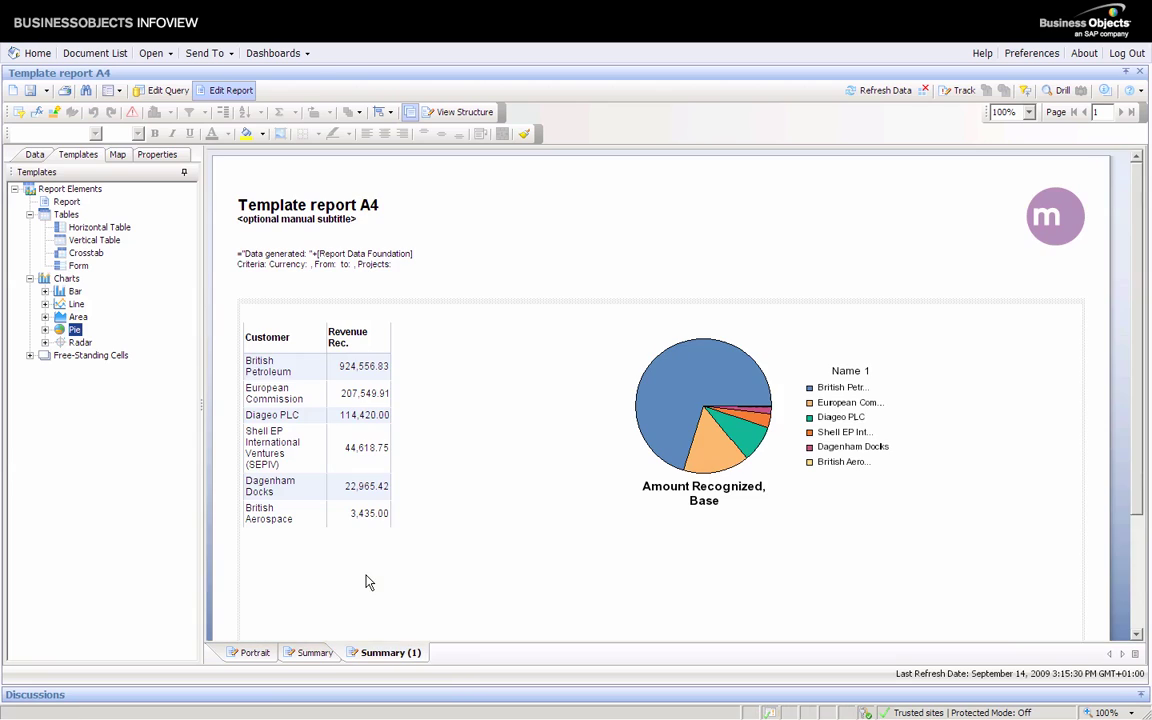
{"action": "right_click", "coordinate": [389, 655]}
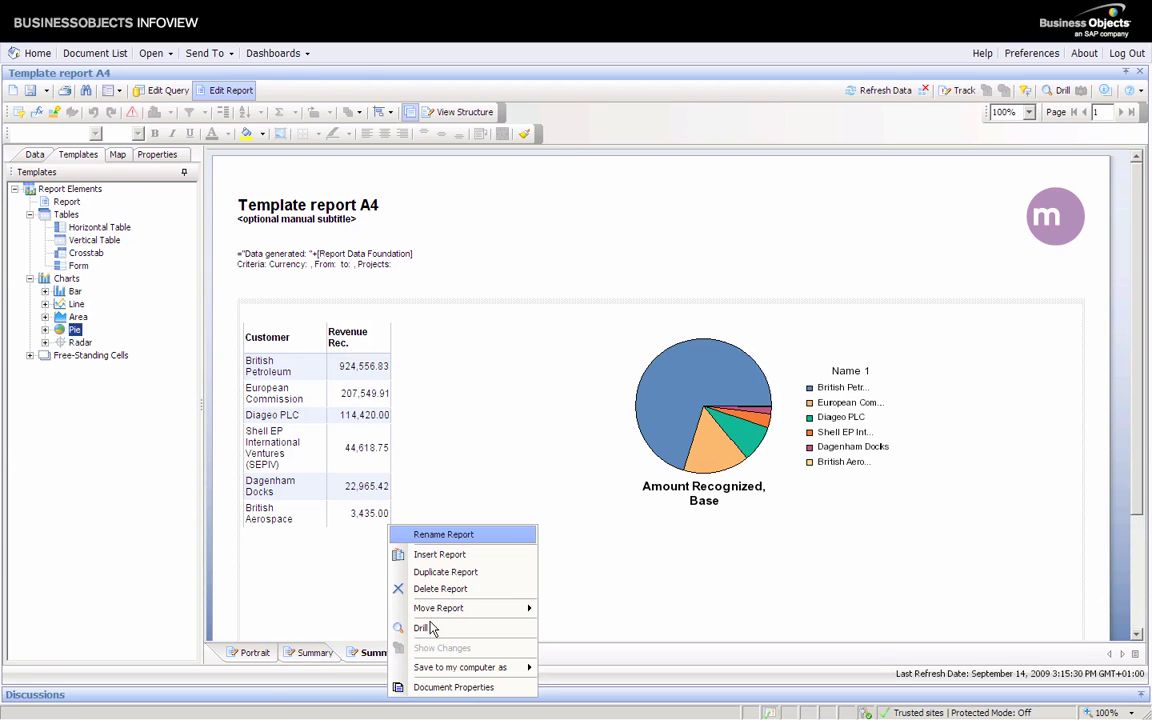
{"action": "left_click", "coordinate": [424, 537]}
{"action": "type", "text": "D"}
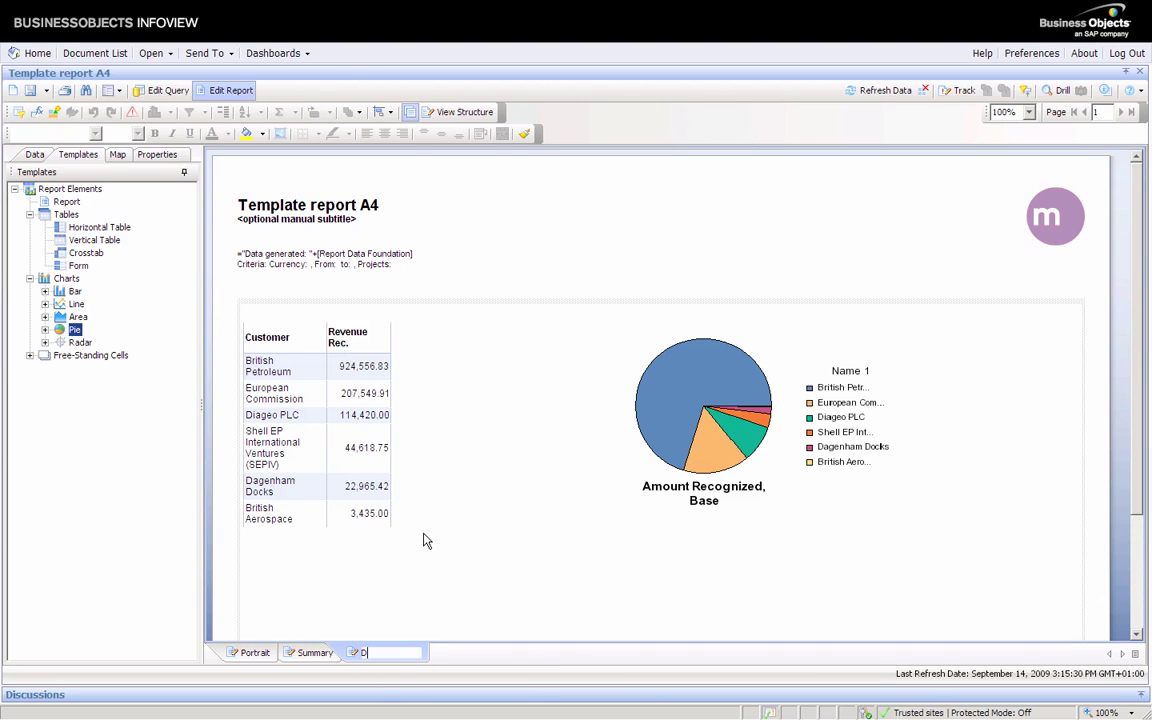
{"action": "type", "text": "etail"}
{"action": "key", "text": "Return"}
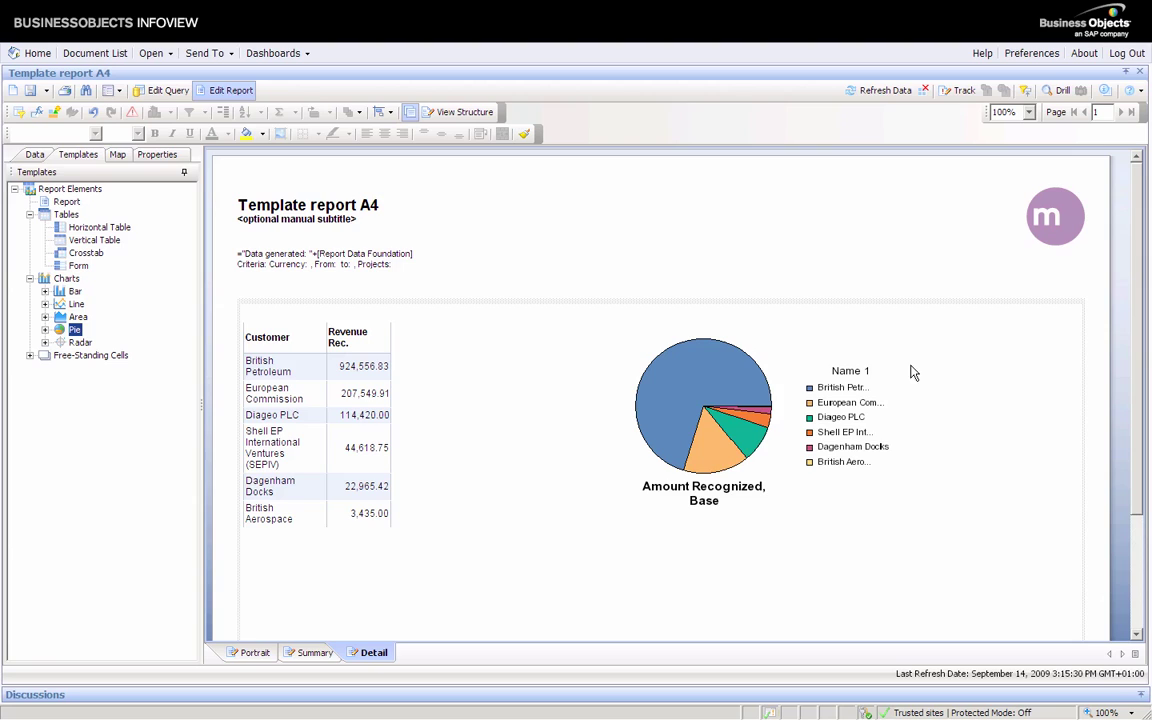
Remove the pie chart from the Detail report.
{"action": "left_click", "coordinate": [723, 418]}
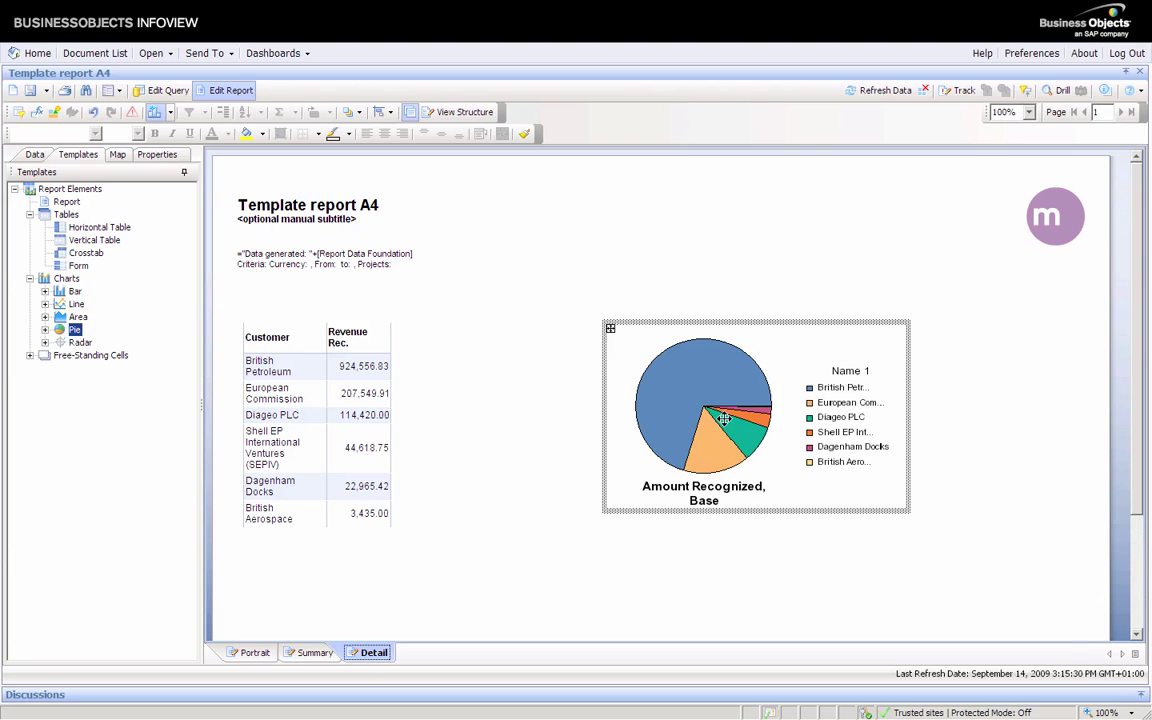
{"action": "right_click", "coordinate": [723, 418]}
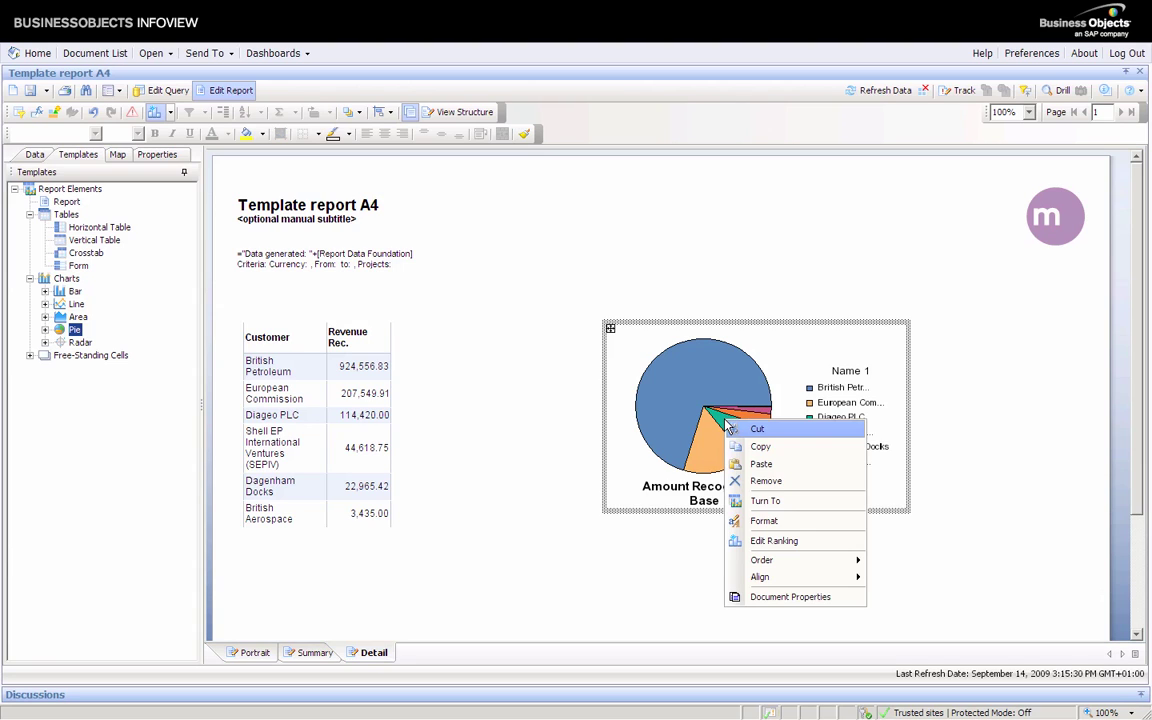
{"action": "left_click", "coordinate": [765, 481]}
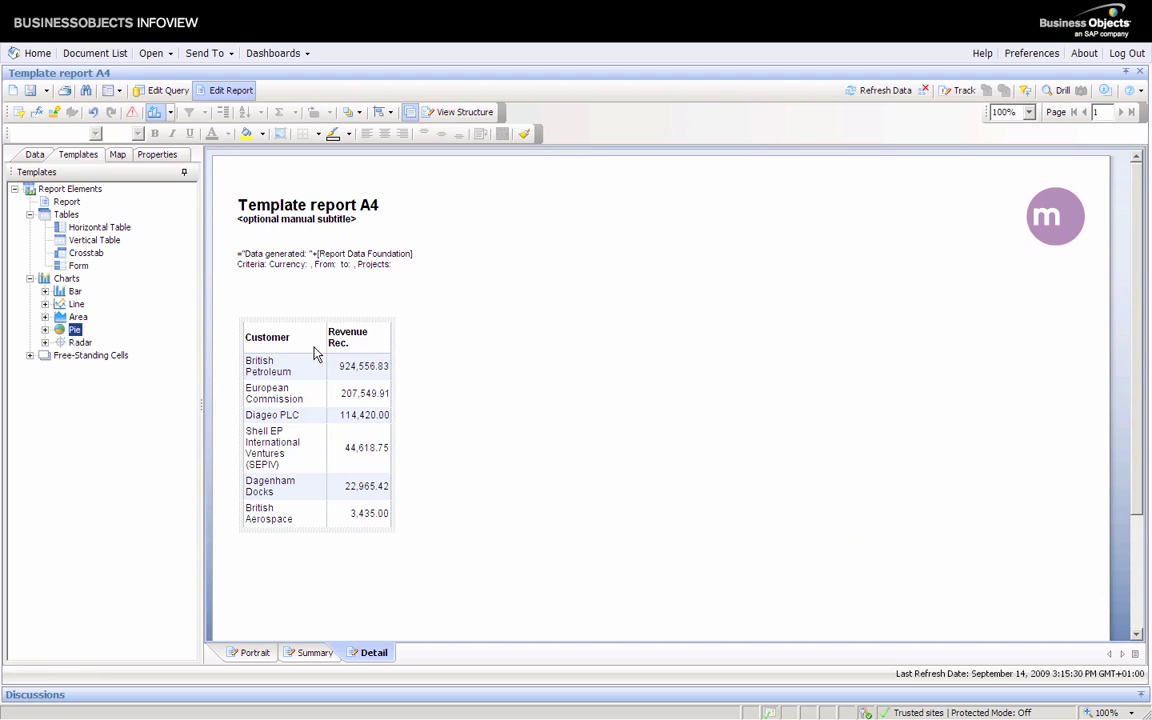
Insert a Job Name column after Customer in the Detail table.
{"action": "left_click", "coordinate": [35, 158]}
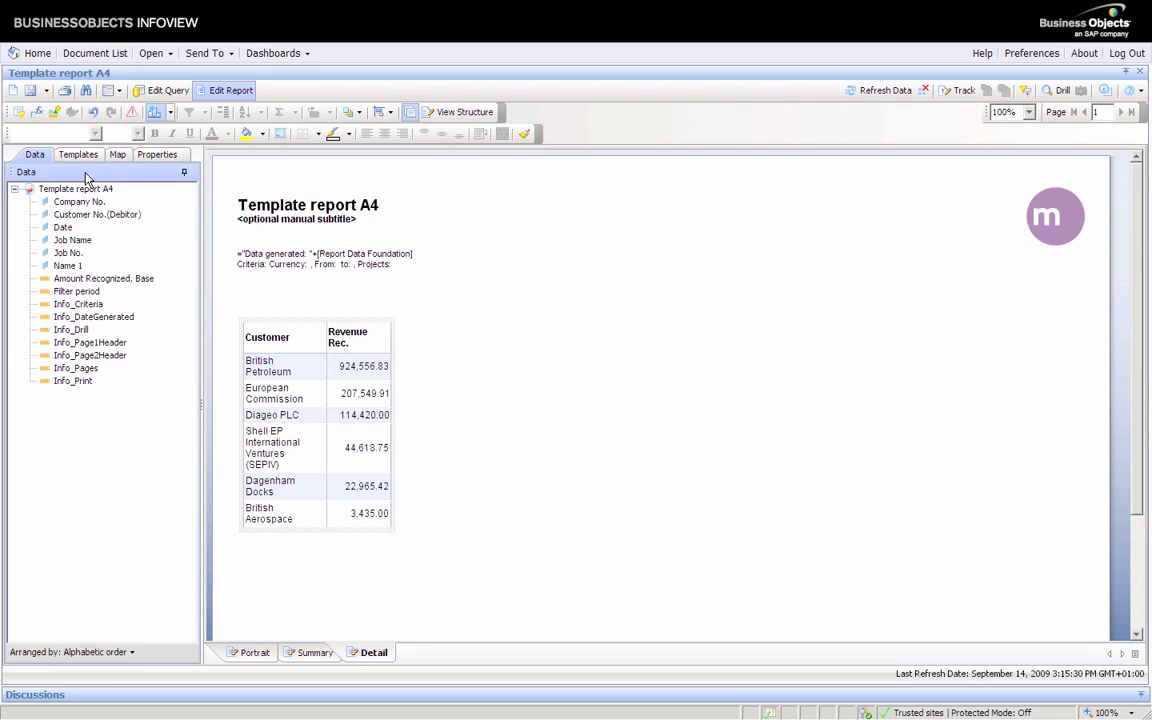
{"action": "left_click", "coordinate": [286, 372]}
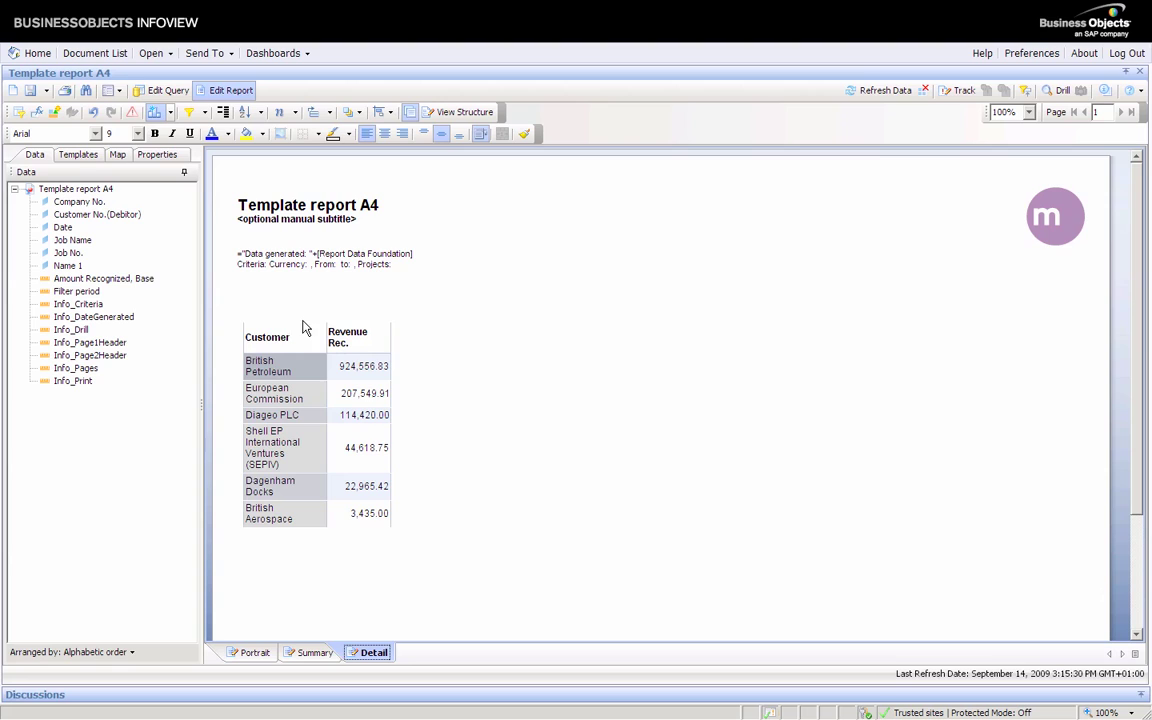
{"action": "left_click", "coordinate": [72, 240]}
{"action": "left_click_drag", "start_coordinate": [127, 263], "coordinate": [322, 381]}
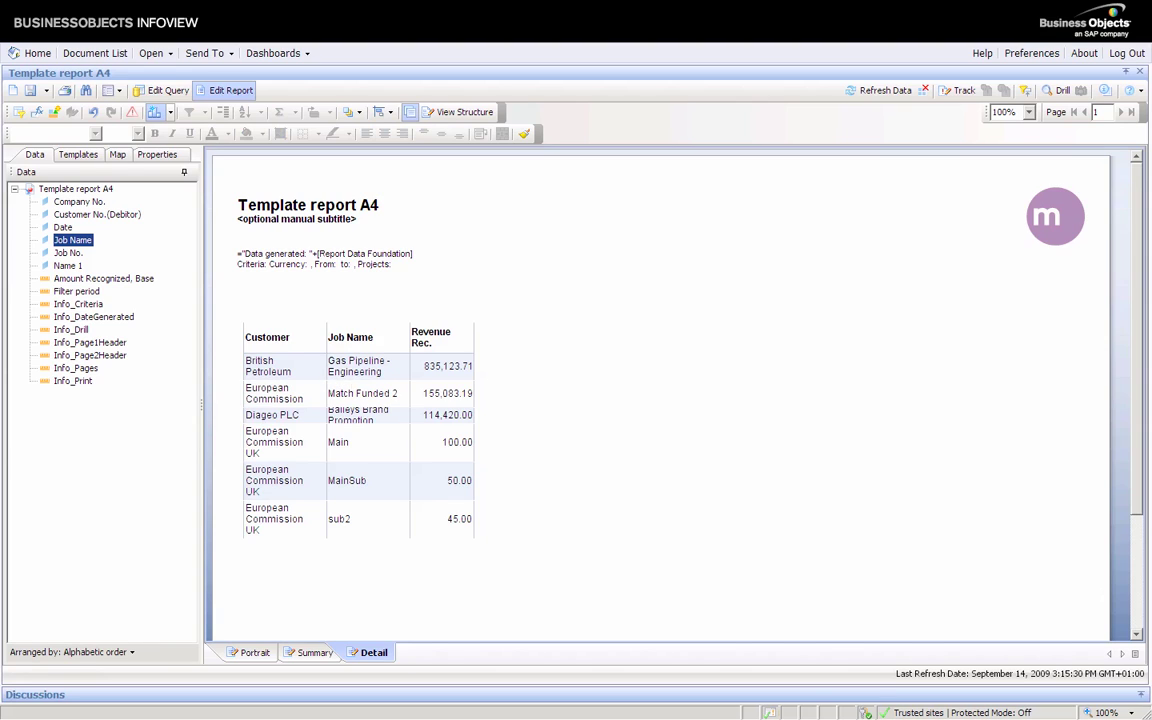
Turn on Autofit height for the Job Name cells so names like Baileys Brand Promotion fit.
{"action": "left_click", "coordinate": [336, 362]}
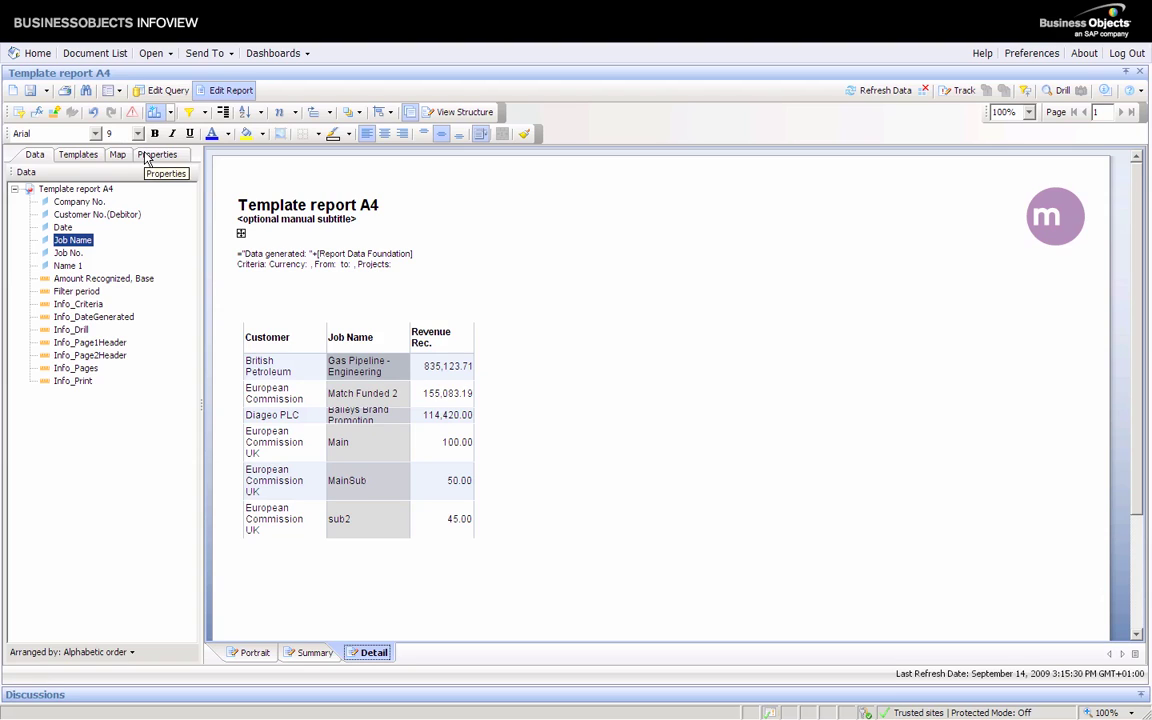
{"action": "left_click", "coordinate": [146, 157]}
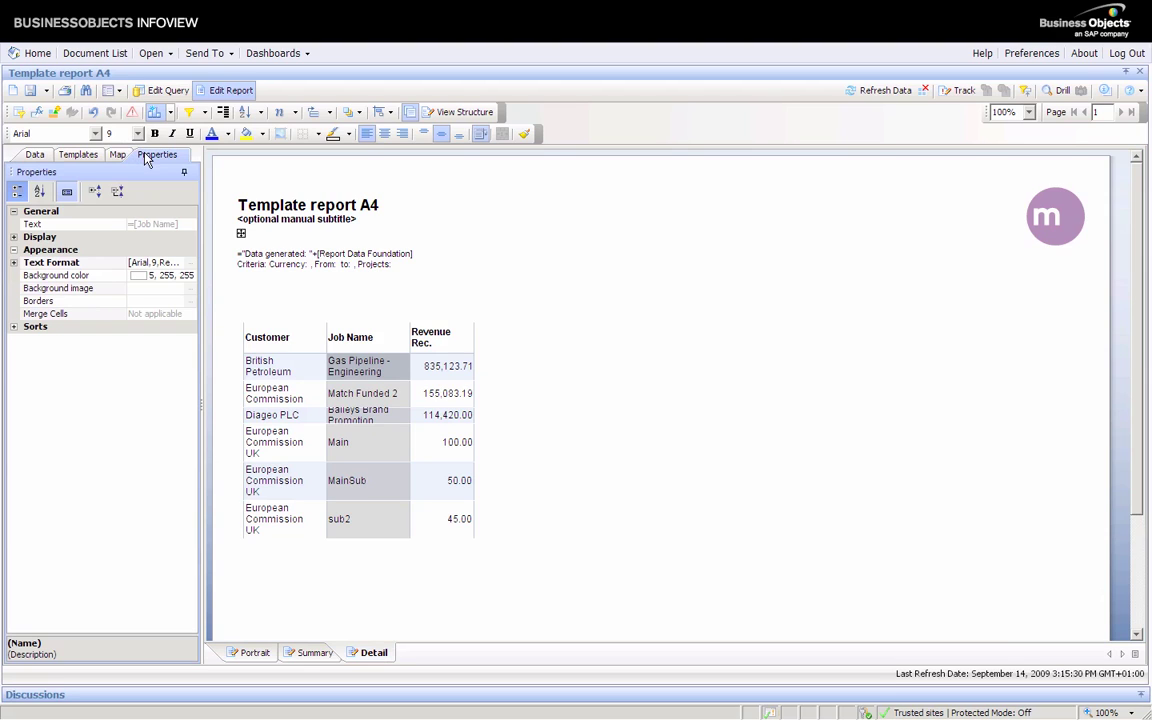
{"action": "left_click", "coordinate": [14, 237]}
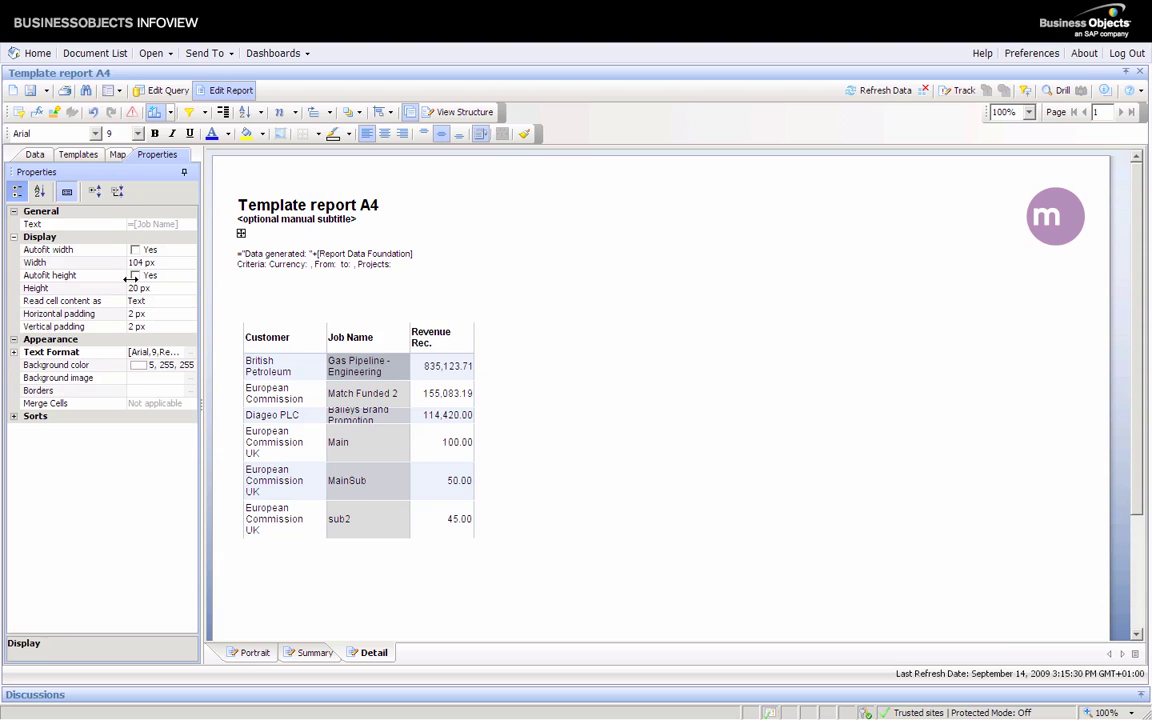
{"action": "left_click", "coordinate": [135, 276]}
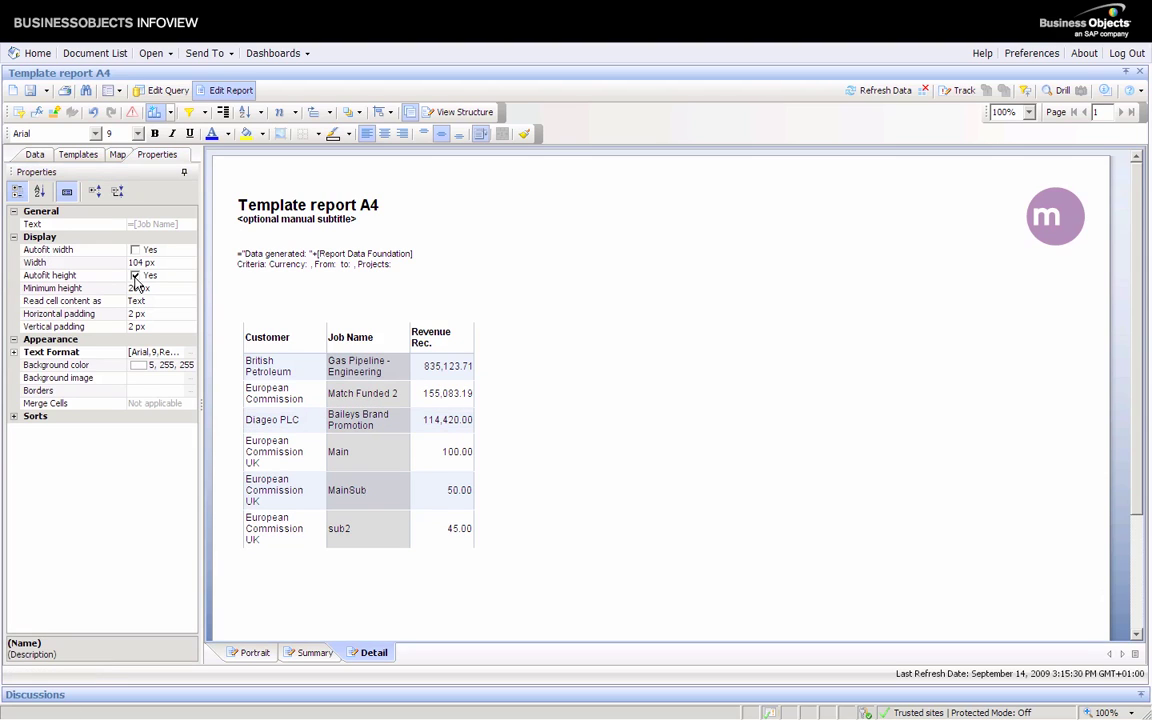
{"action": "left_click", "coordinate": [35, 155]}
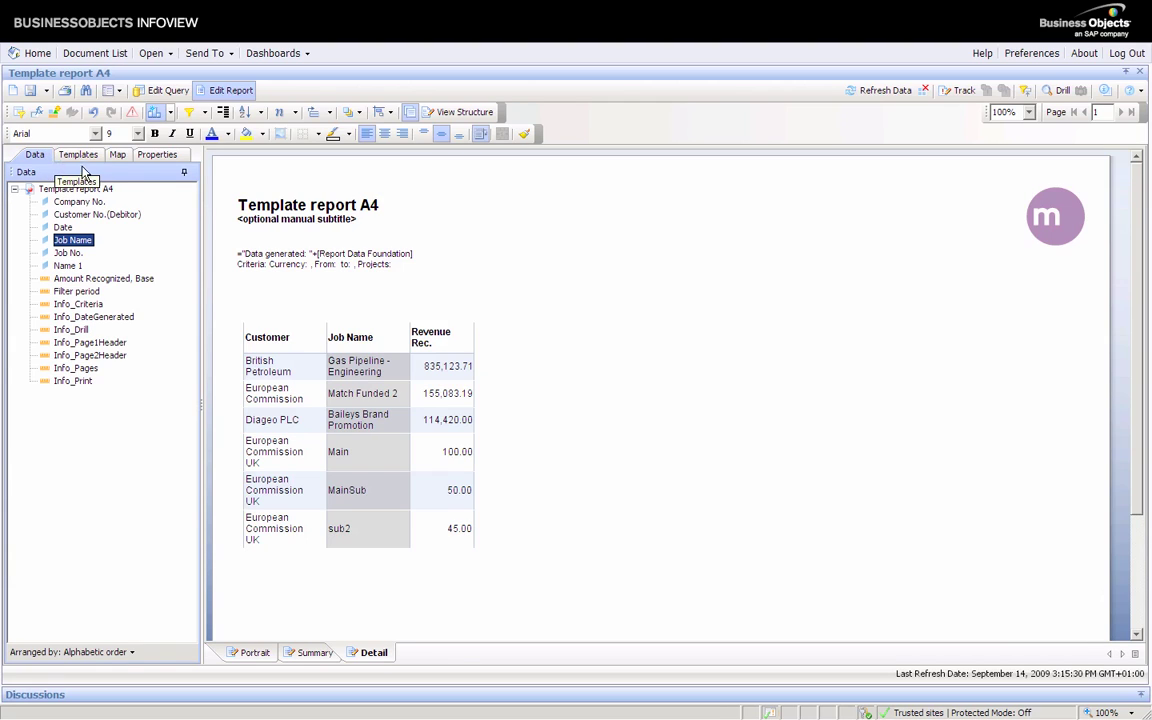
Add Task to the query's result objects and rerun it for 1/1/2008–9/14/2009, company 10.
{"action": "left_click", "coordinate": [157, 93]}
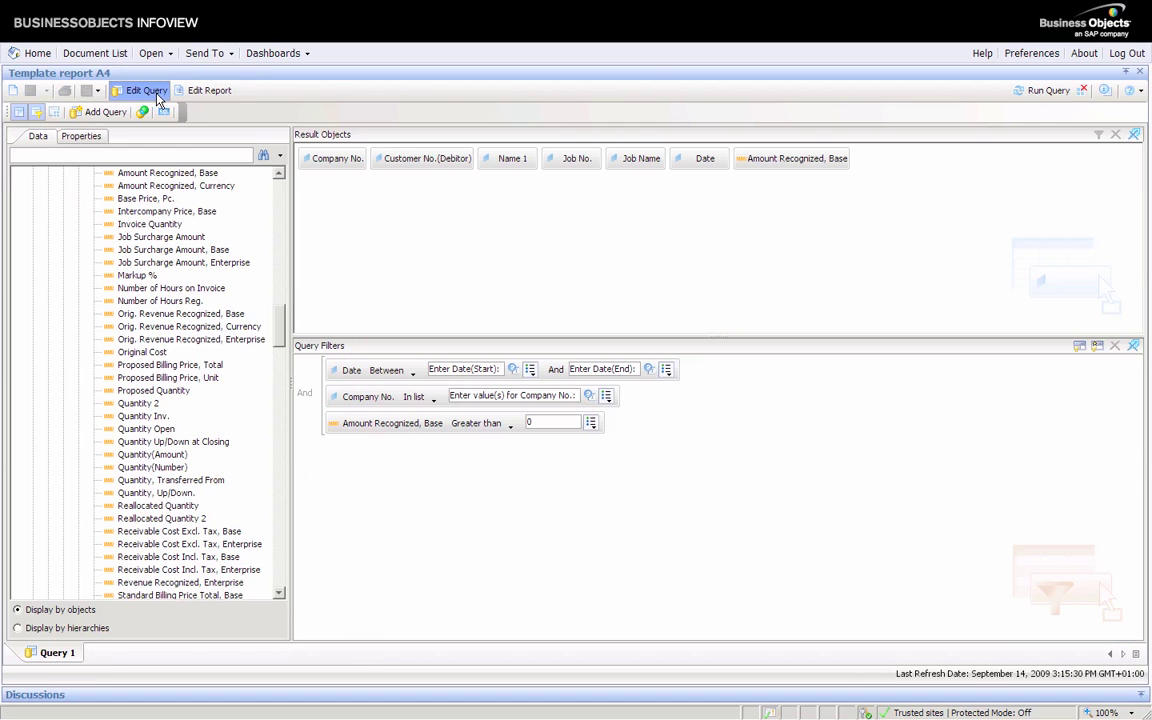
{"action": "left_click_drag", "start_coordinate": [281, 318], "coordinate": [283, 190]}
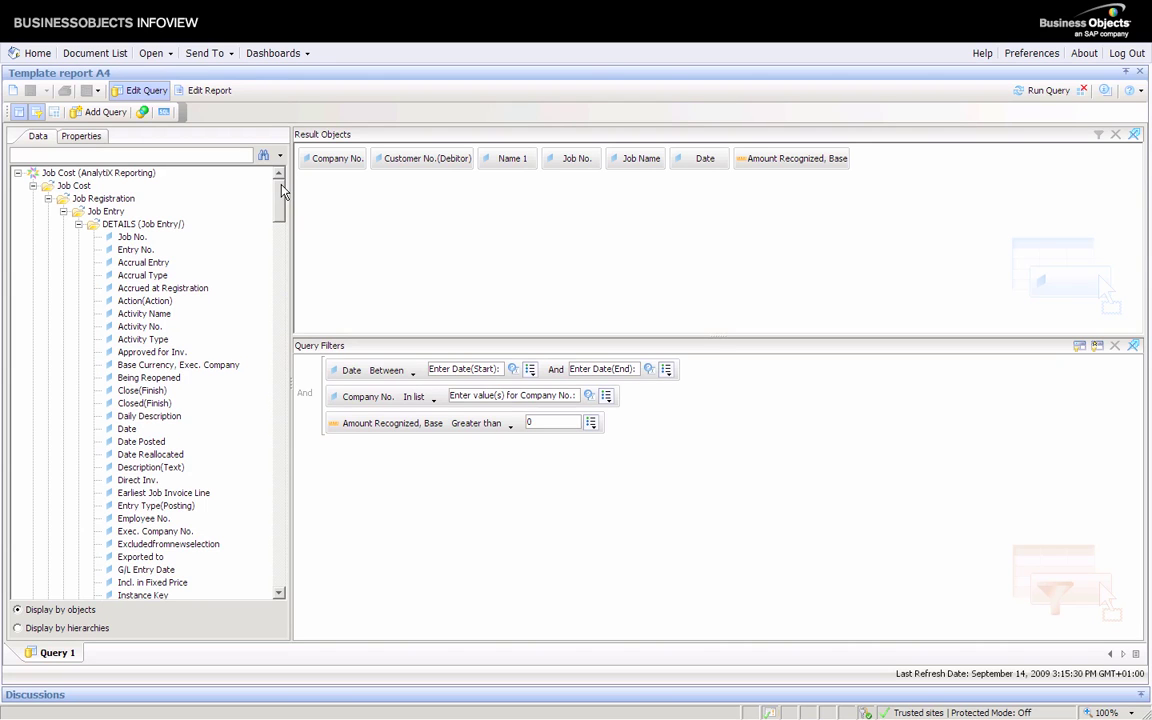
{"action": "left_click_drag", "start_coordinate": [283, 193], "coordinate": [280, 265]}
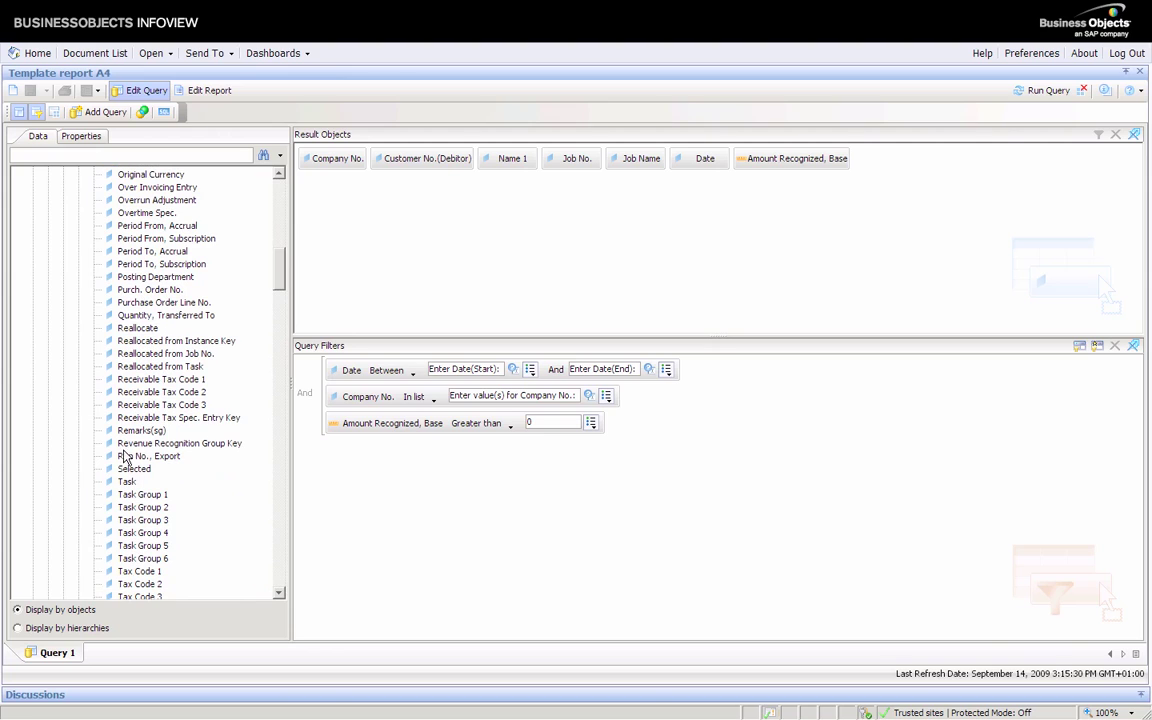
{"action": "double_click", "coordinate": [128, 482]}
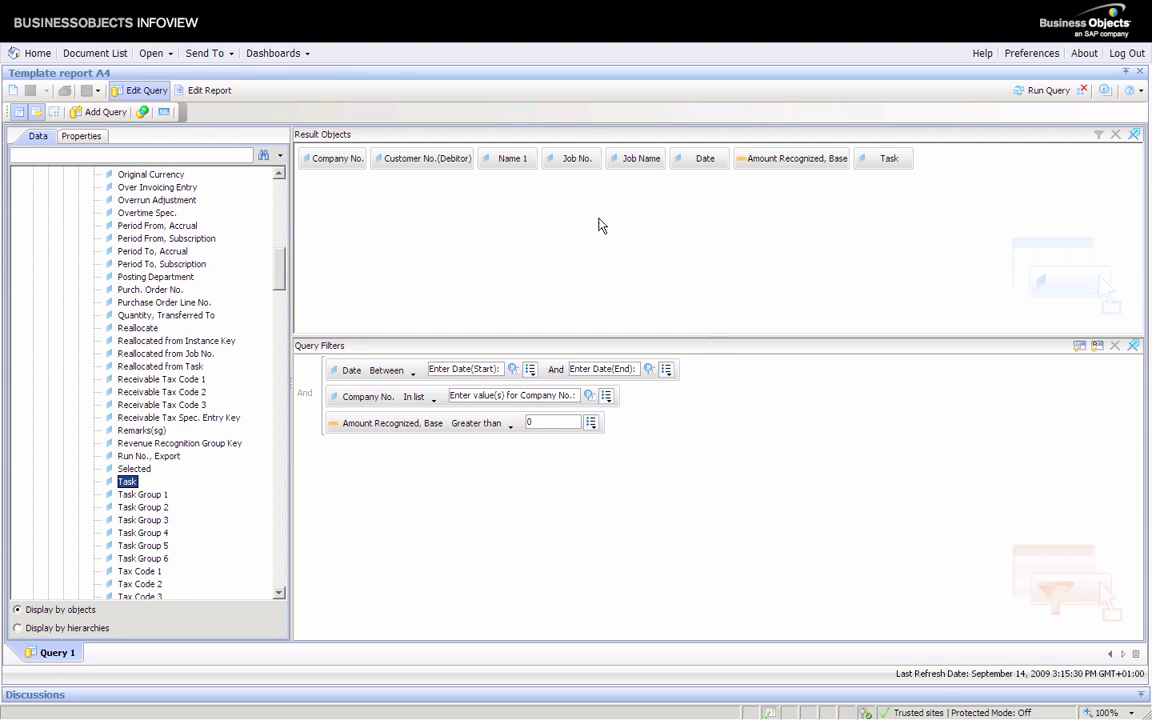
{"action": "left_click", "coordinate": [1050, 90]}
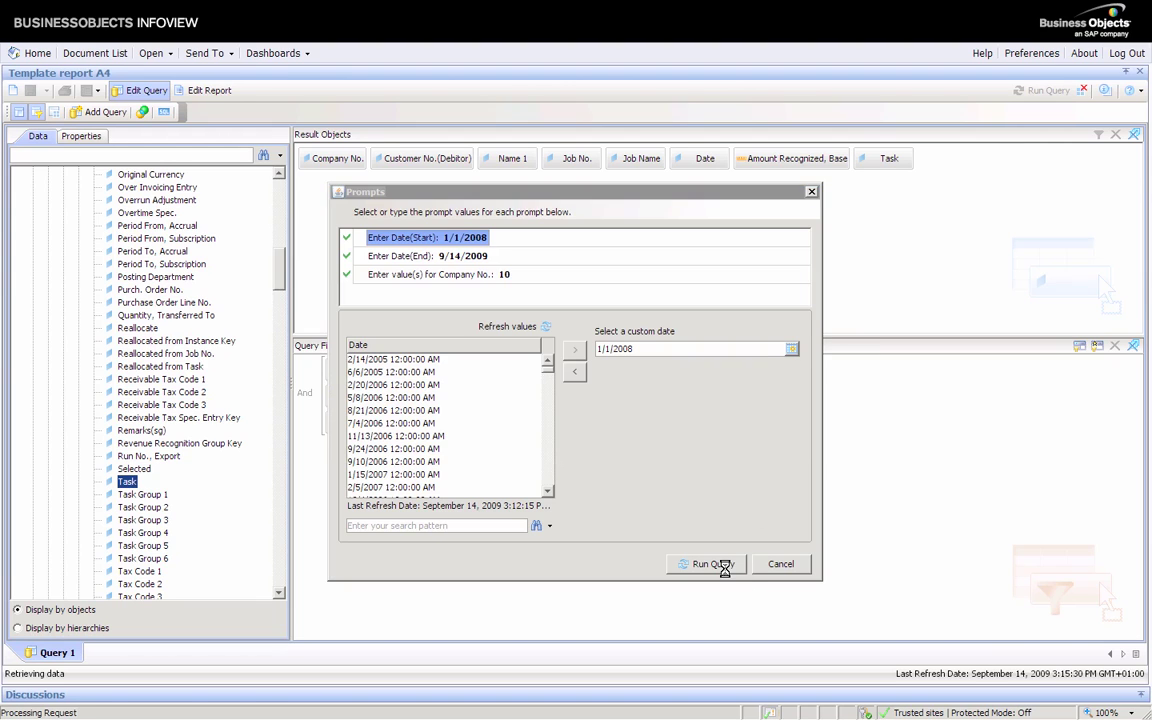
{"action": "left_click", "coordinate": [727, 567]}
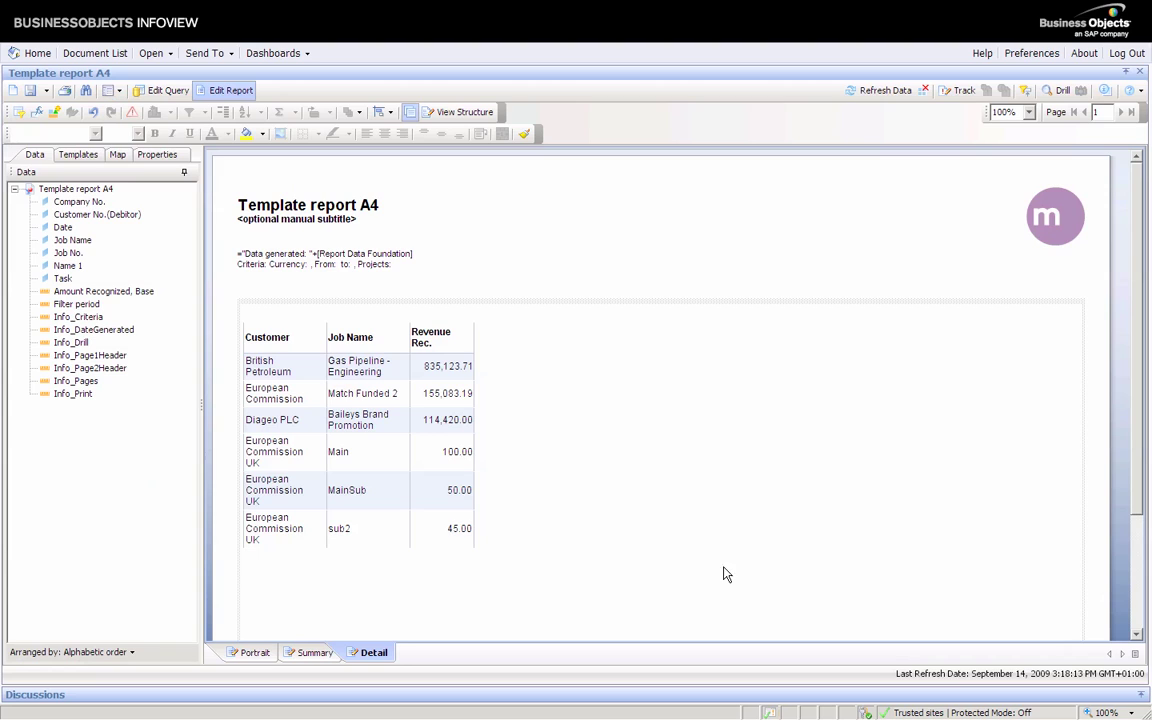
Insert a Task column in the Detail table between Job Name and Revenue Rec.
{"action": "left_click", "coordinate": [64, 279]}
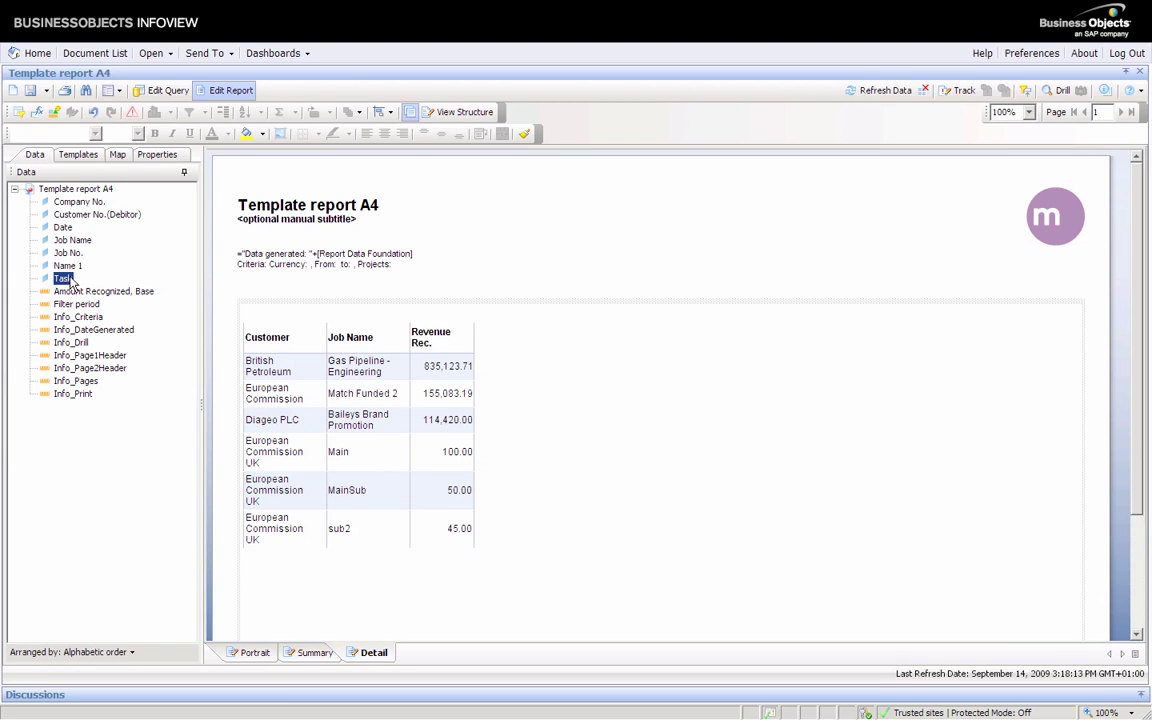
{"action": "left_click_drag", "start_coordinate": [70, 284], "coordinate": [411, 369]}
{"action": "scroll", "coordinate": [414, 362], "scroll_direction": "down", "scroll_amount": 3}
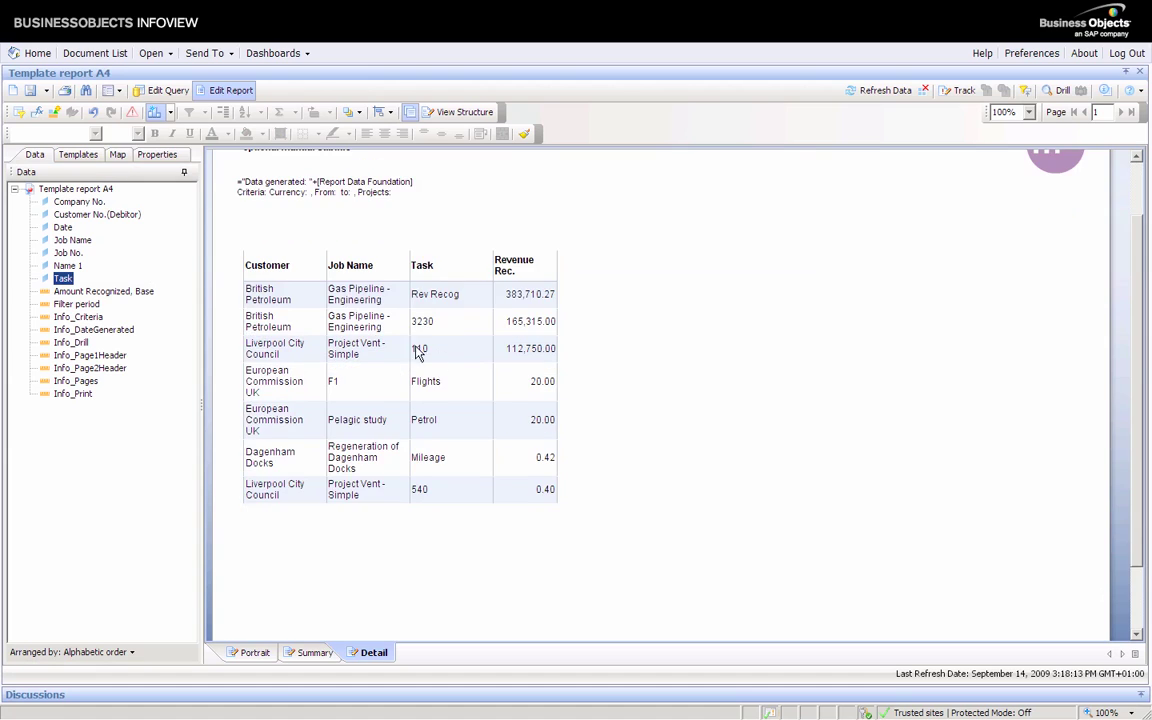
{"action": "scroll", "coordinate": [560, 360], "scroll_direction": "down", "scroll_amount": 3}
{"action": "left_click", "coordinate": [637, 364]}
{"action": "scroll", "coordinate": [637, 365], "scroll_direction": "up", "scroll_amount": 6}
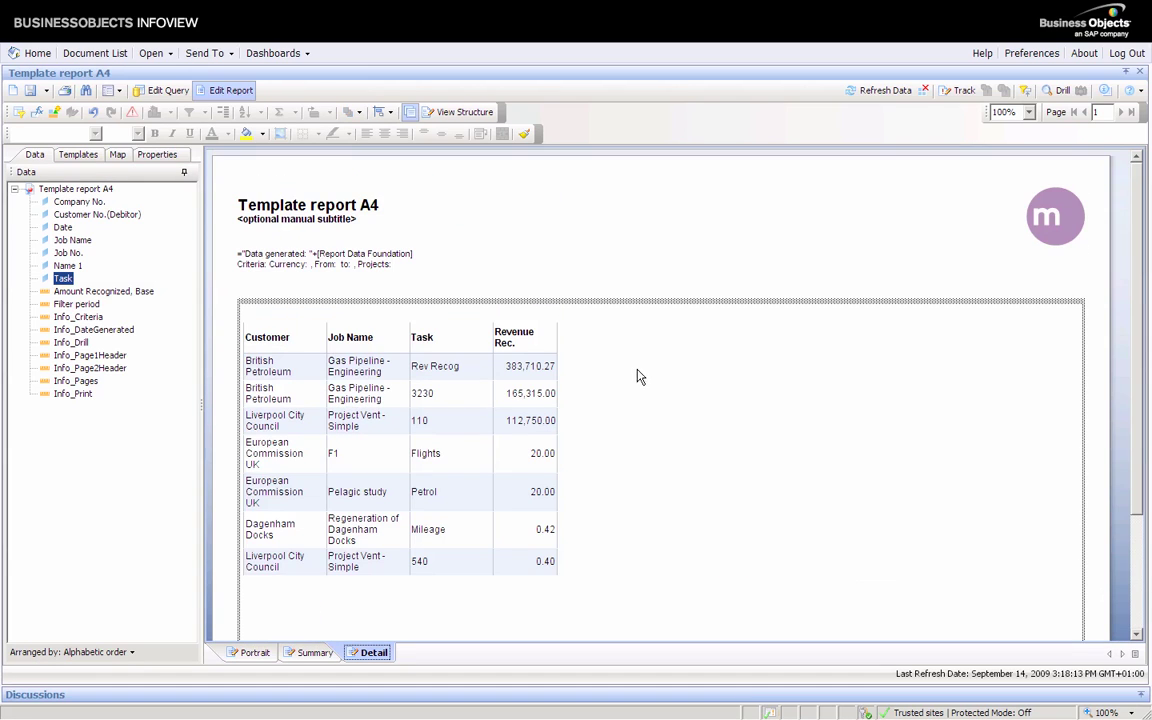
Switch between the Summary and Detail reports, ending on Summary.
{"action": "left_click", "coordinate": [316, 653]}
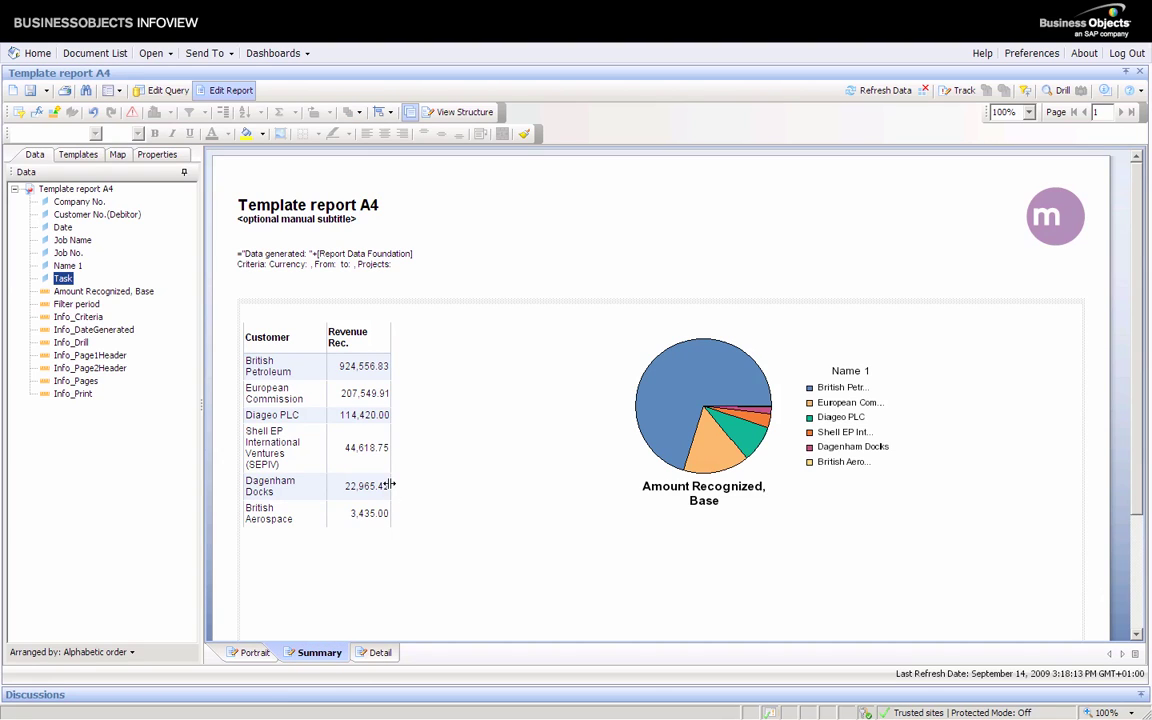
{"action": "left_click", "coordinate": [372, 655]}
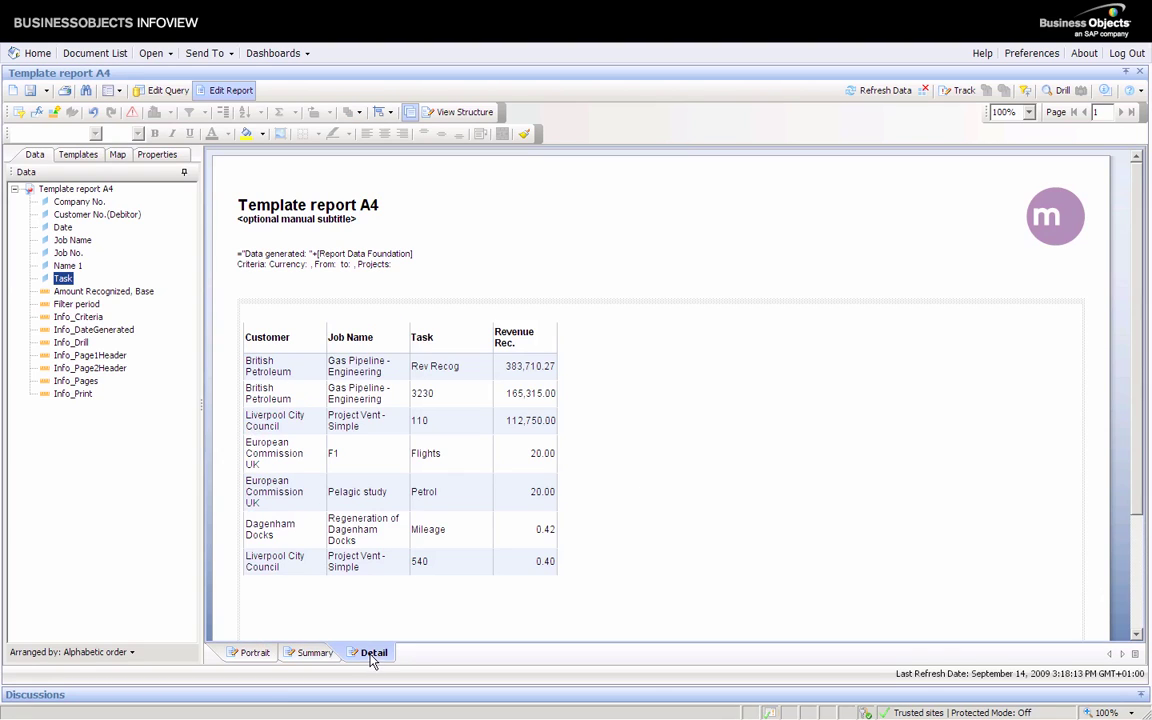
{"action": "left_click", "coordinate": [316, 653]}
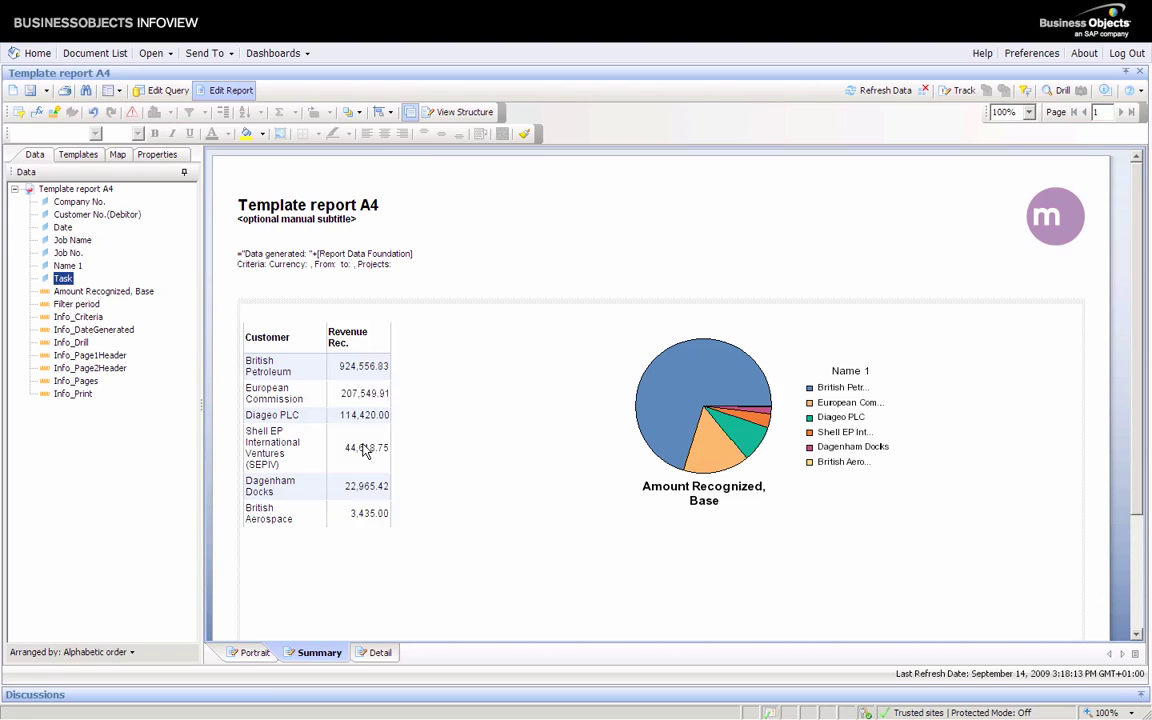
Create a 'Revenue' alerter on Revenue Rec. that shows values less than 100000 in red.
{"action": "left_click", "coordinate": [366, 451]}
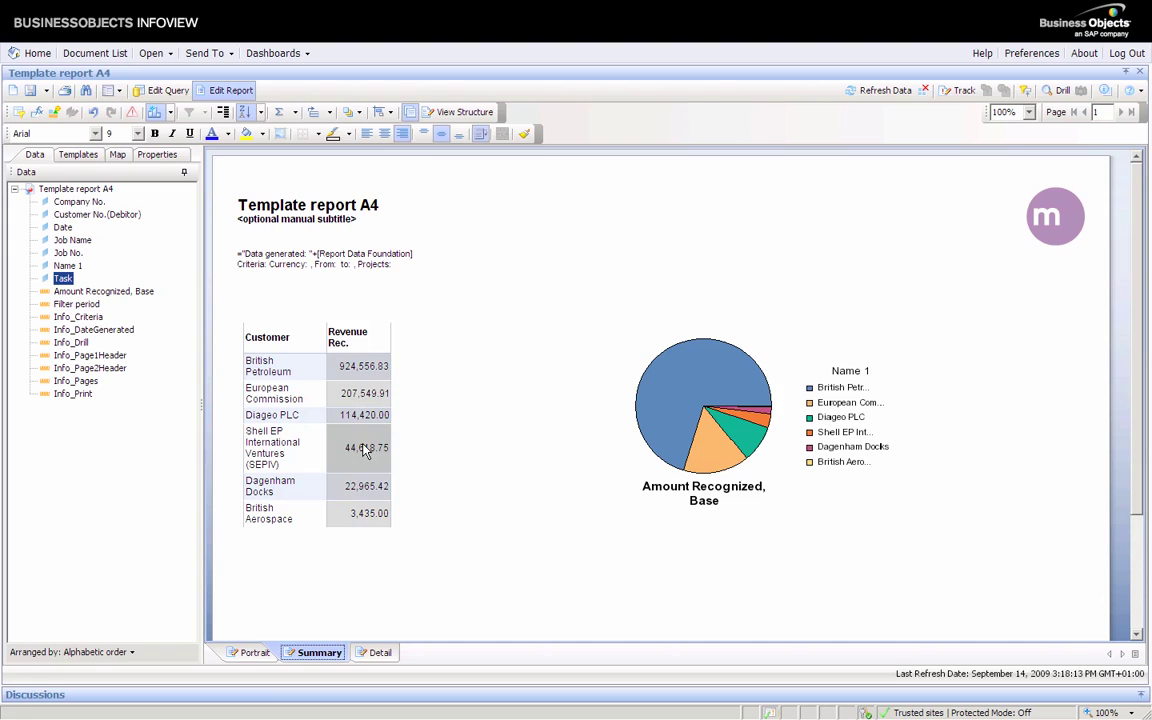
{"action": "left_click", "coordinate": [134, 113]}
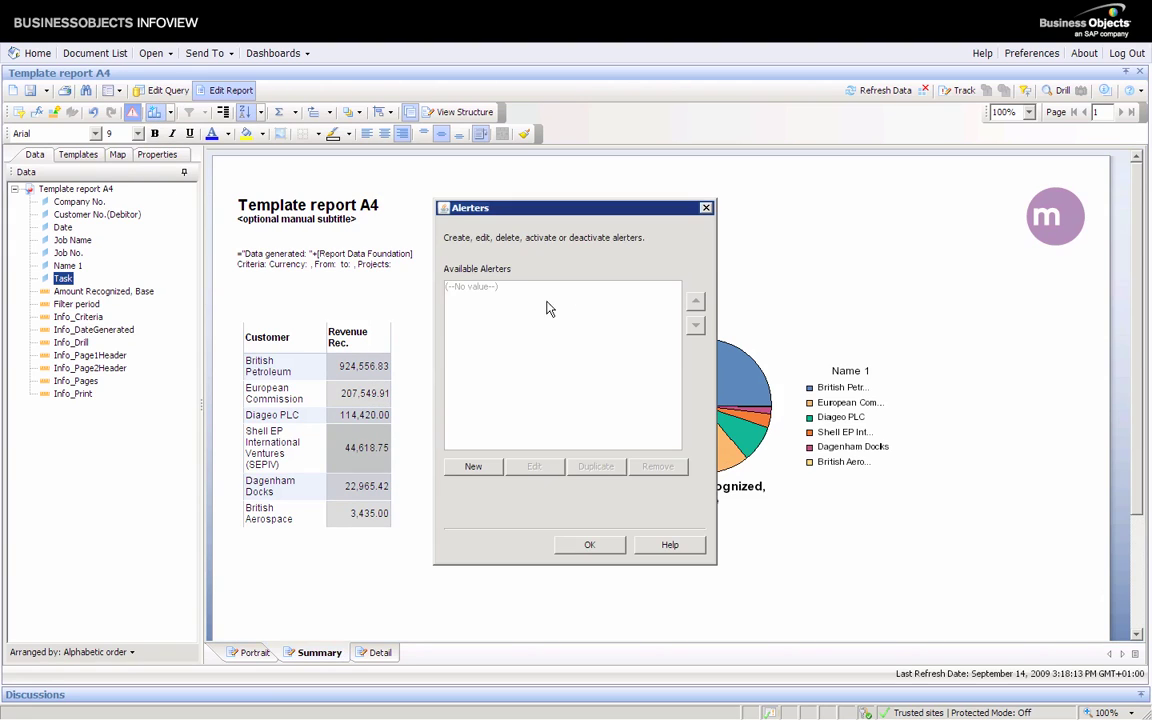
{"action": "left_click", "coordinate": [474, 468]}
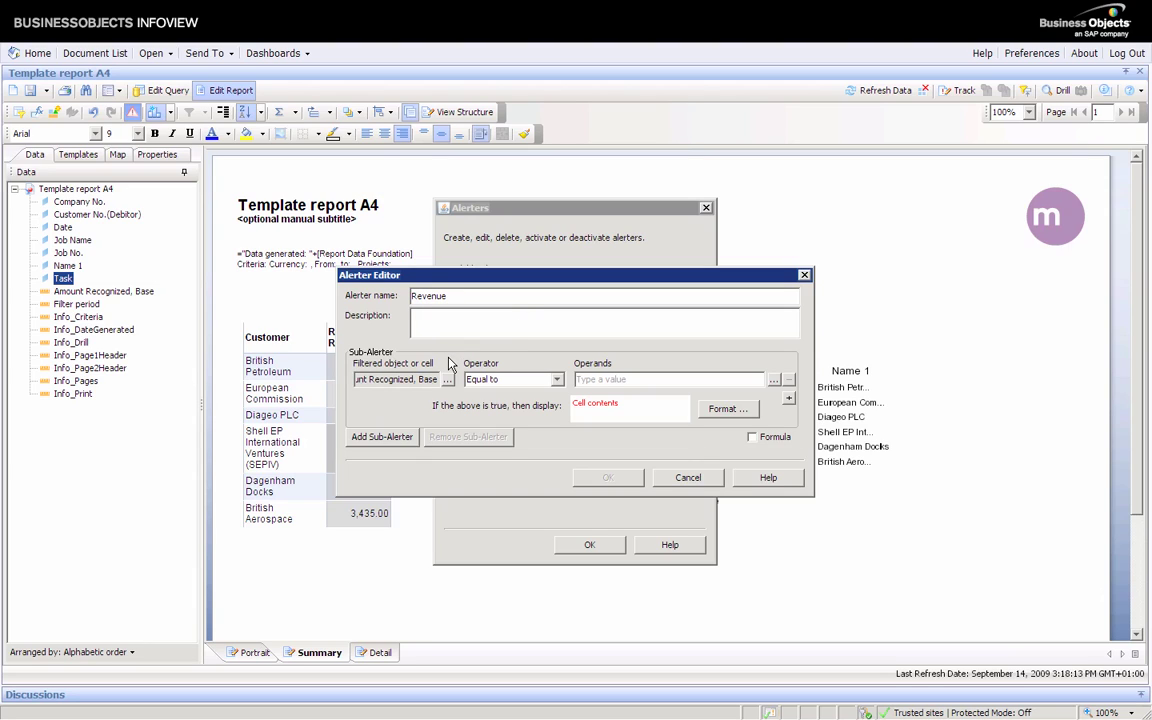
{"action": "left_click", "coordinate": [556, 382]}
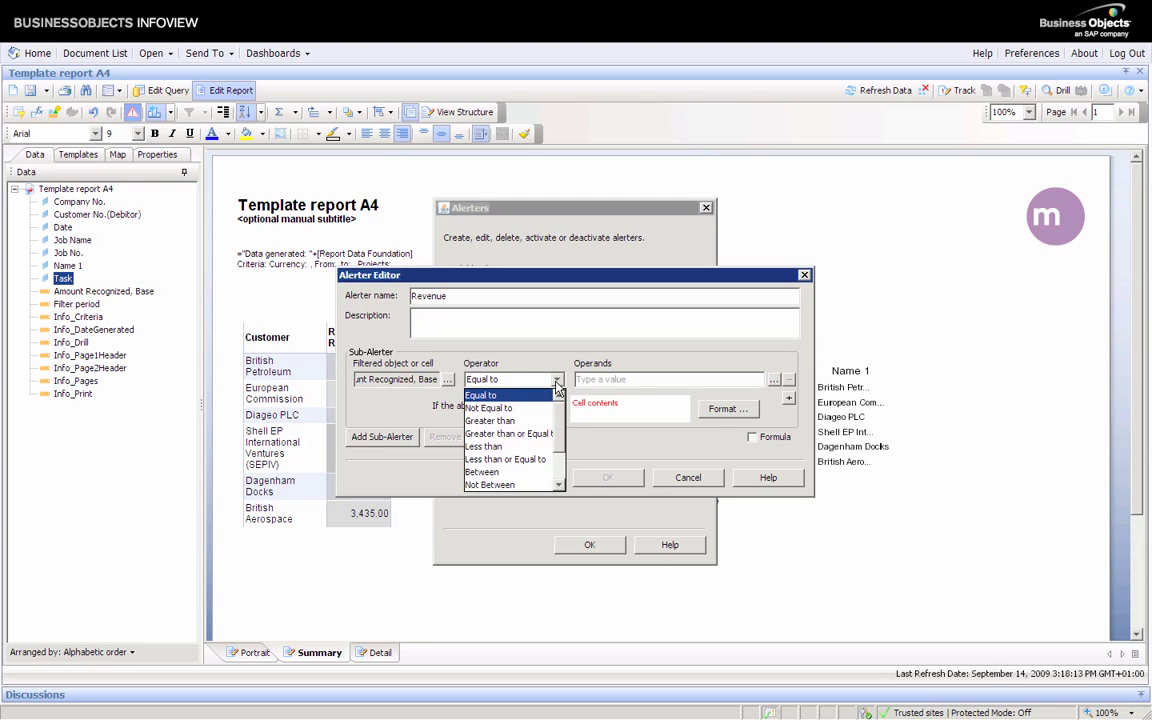
{"action": "left_click", "coordinate": [509, 446]}
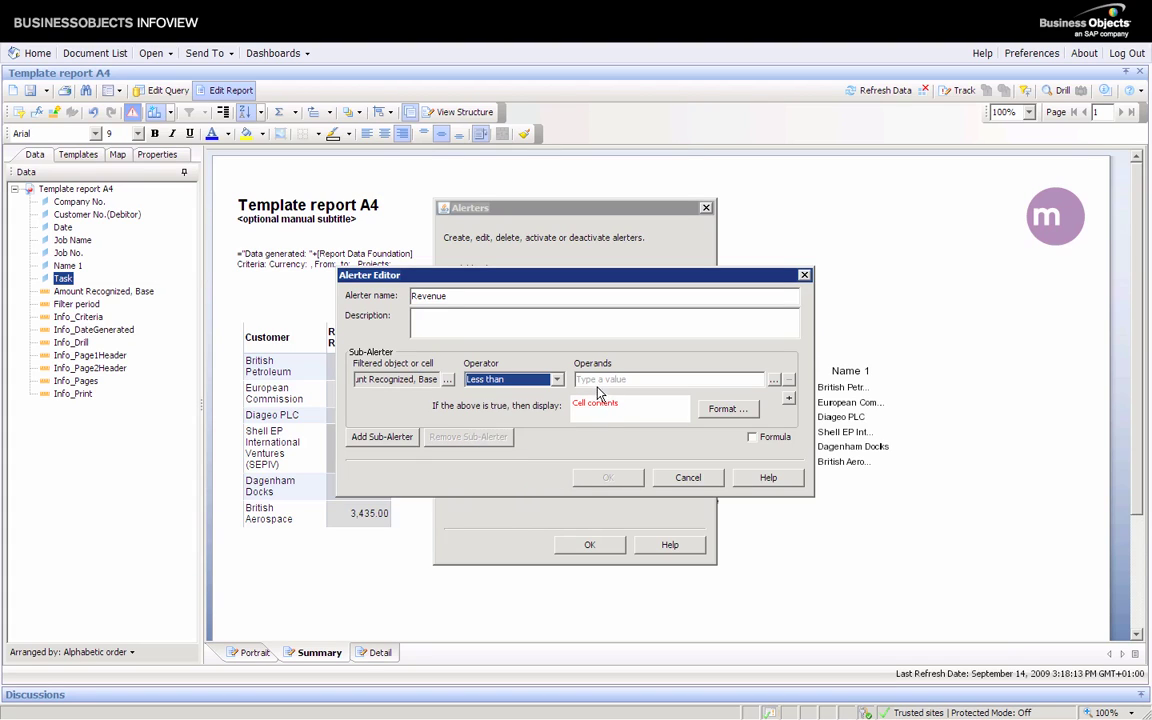
{"action": "left_click", "coordinate": [593, 381]}
{"action": "type", "text": "100000"}
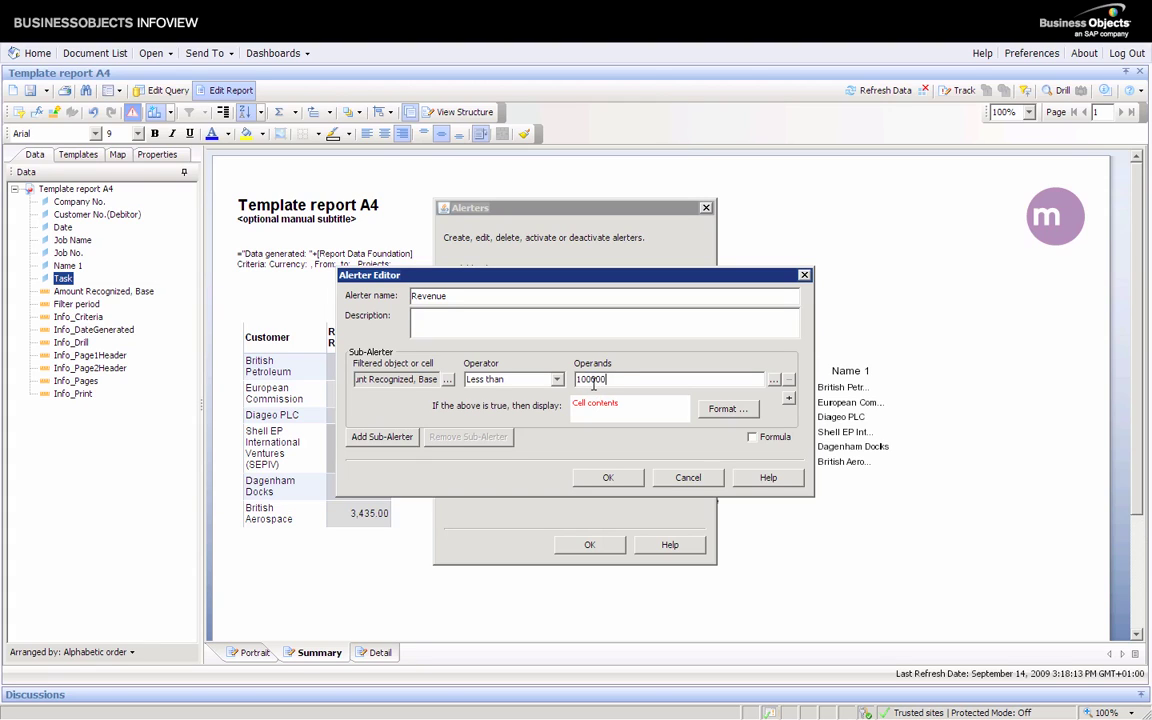
{"action": "left_click", "coordinate": [585, 478]}
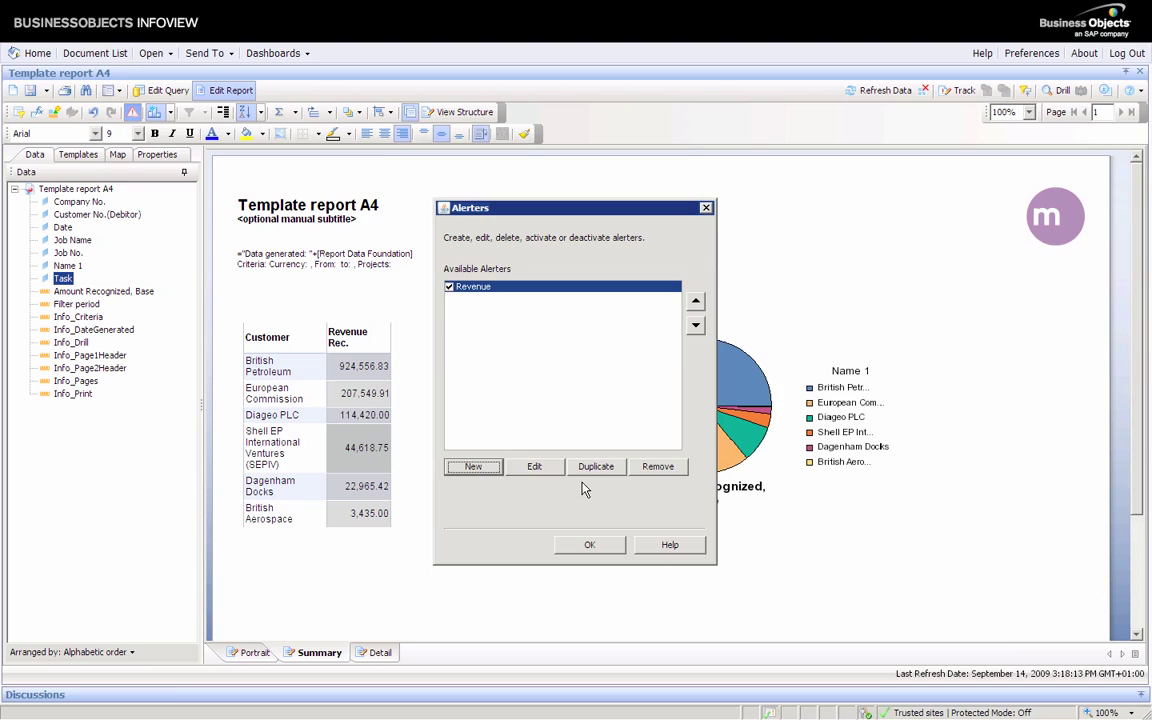
{"action": "left_click", "coordinate": [586, 545]}
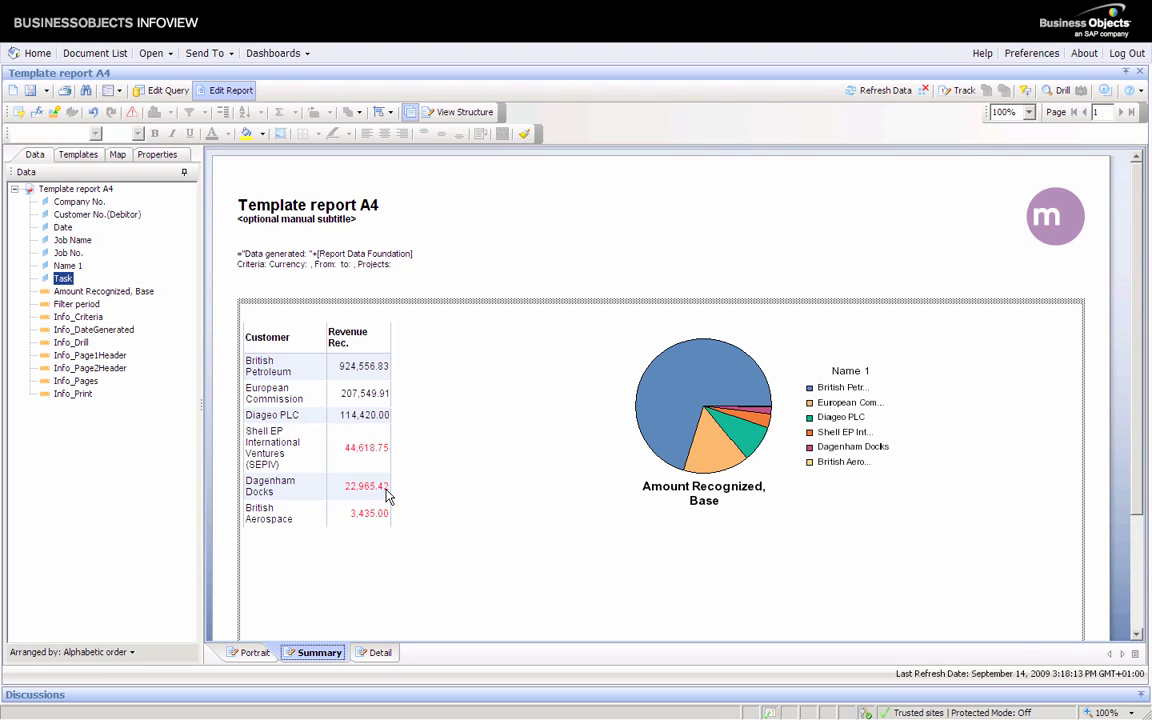
Apply the Revenue alerter to the Customer column as well.
{"action": "left_click", "coordinate": [283, 448]}
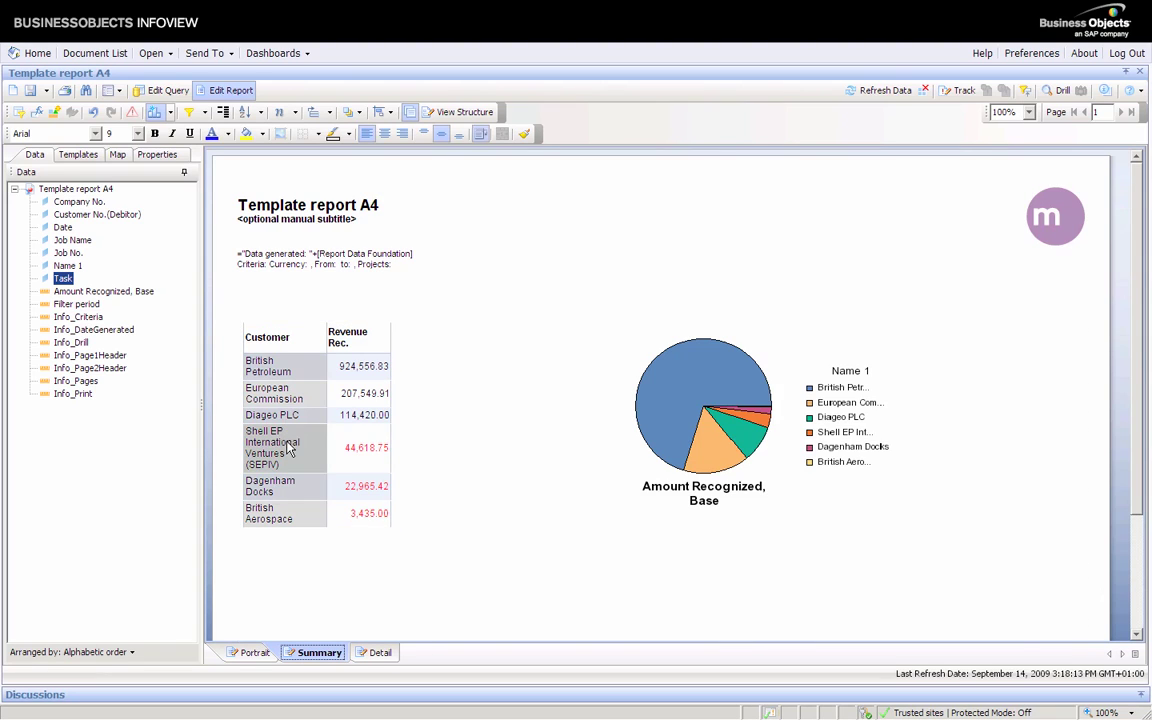
{"action": "left_click", "coordinate": [132, 114]}
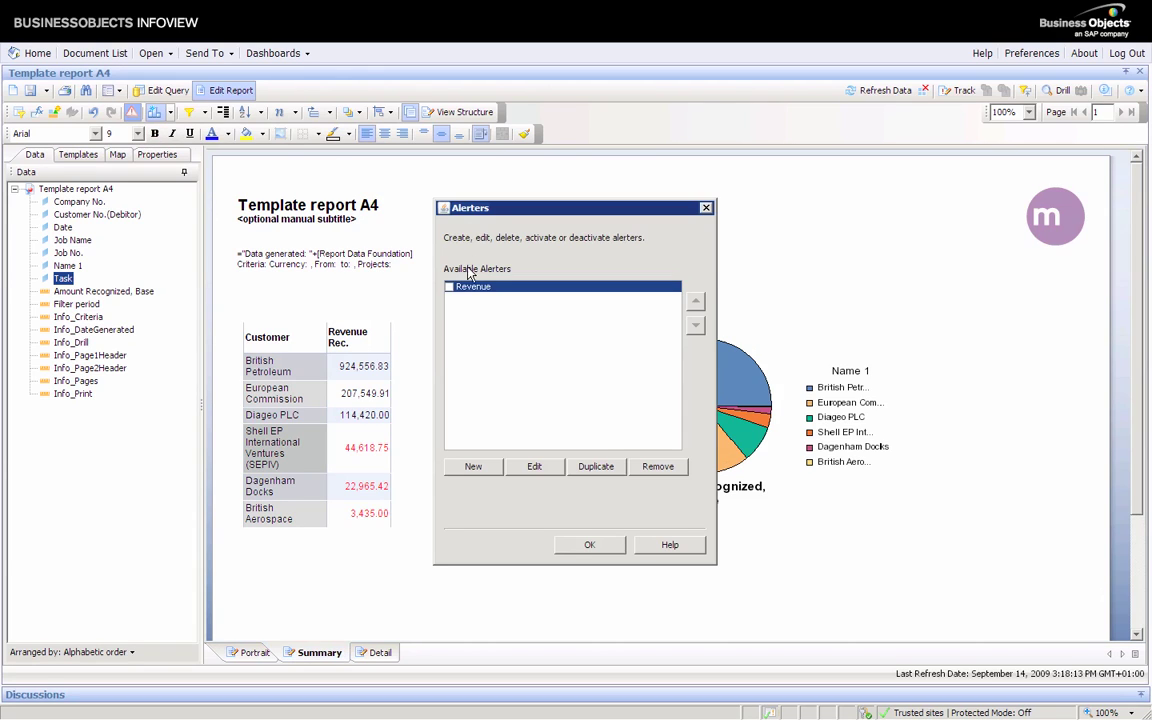
{"action": "left_click", "coordinate": [587, 543]}
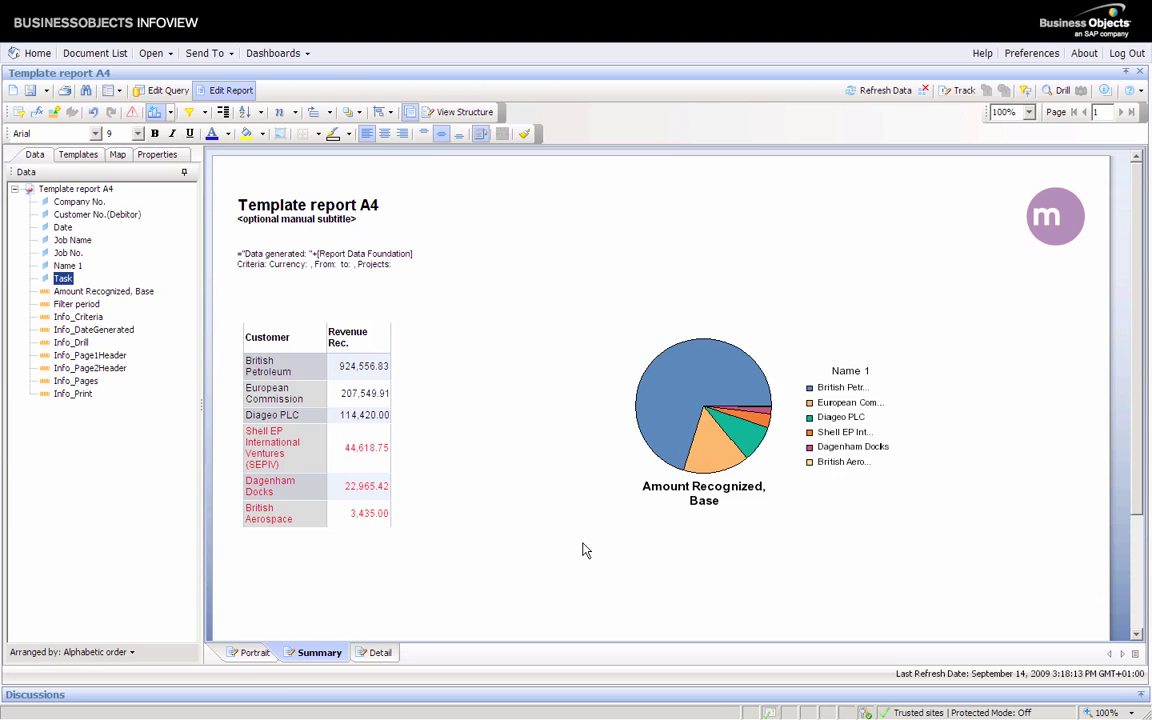
Save the document as 'Client Revenue' in My Favorites.
{"action": "left_click", "coordinate": [47, 90]}
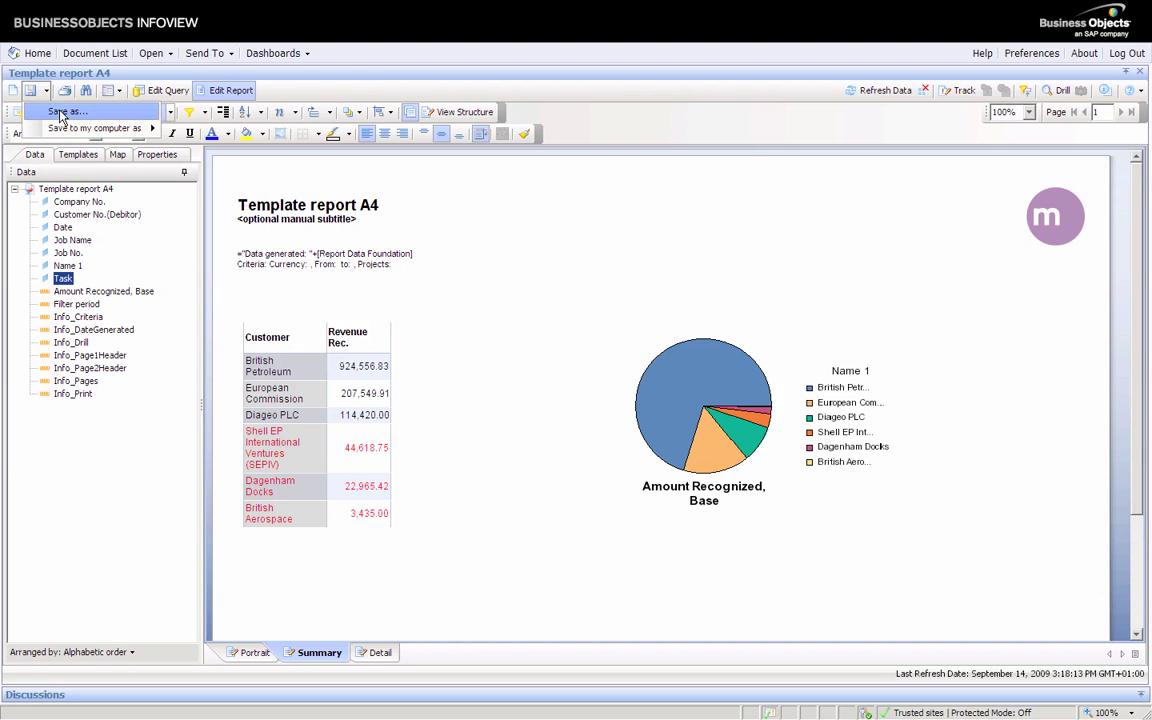
{"action": "left_click", "coordinate": [59, 111]}
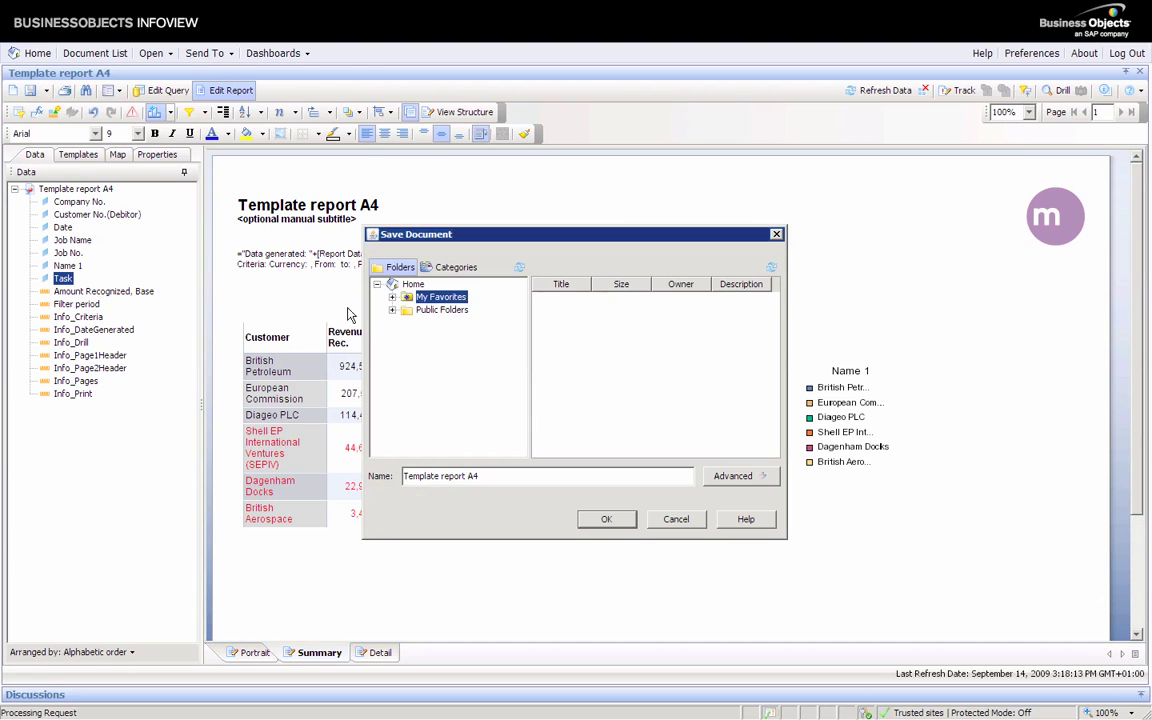
{"action": "left_click", "coordinate": [430, 298]}
{"action": "left_click_drag", "start_coordinate": [493, 478], "coordinate": [385, 479]}
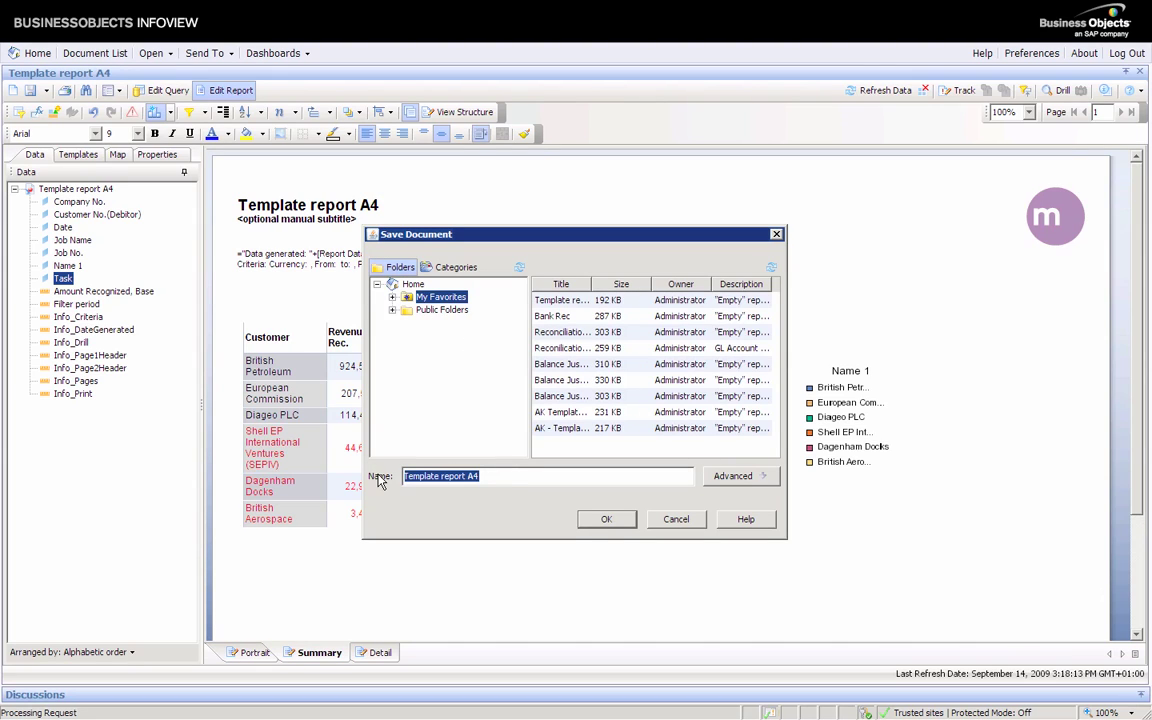
{"action": "type", "text": "Client Revenue"}
{"action": "left_click", "coordinate": [603, 520]}
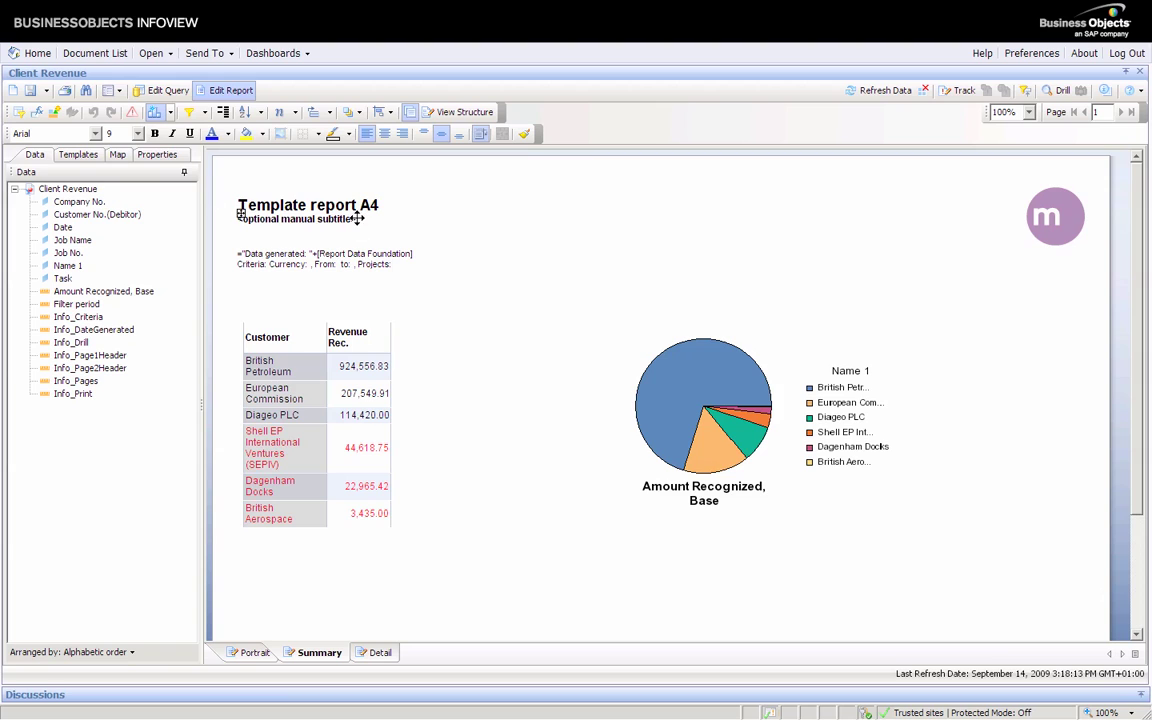
Refresh the data, accepting the prompts so the title reads Client Revenue, and show the Save to my computer as formats.
{"action": "left_click", "coordinate": [870, 91]}
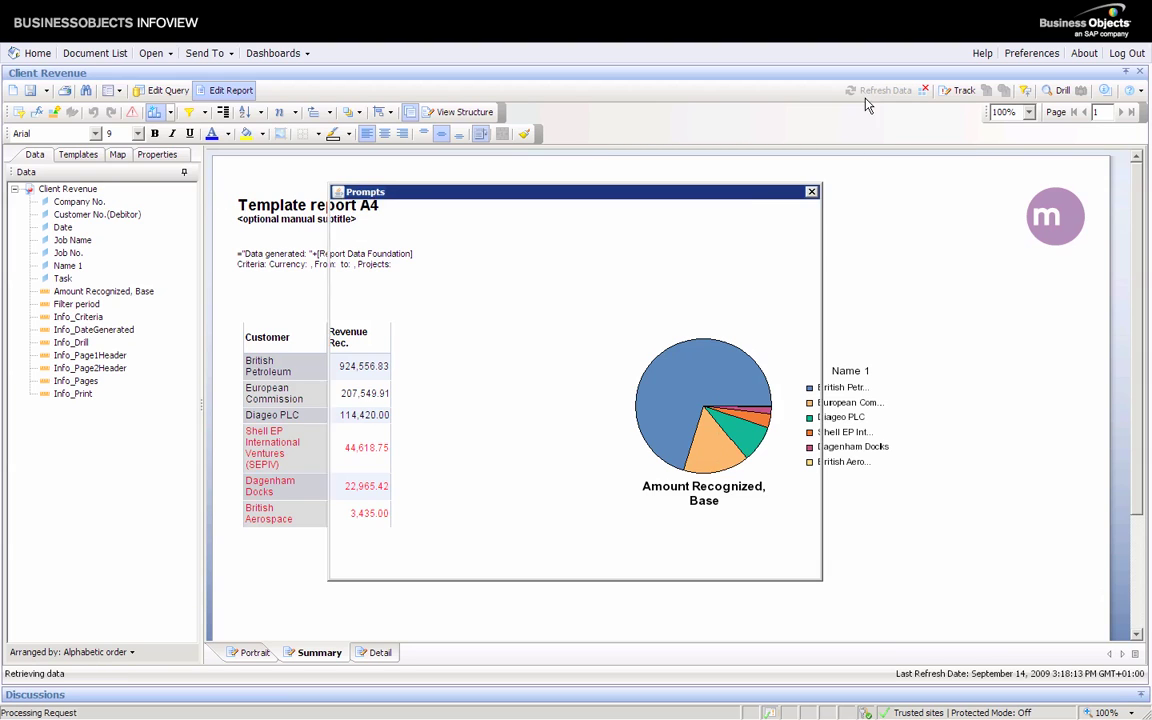
{"action": "left_click", "coordinate": [664, 568]}
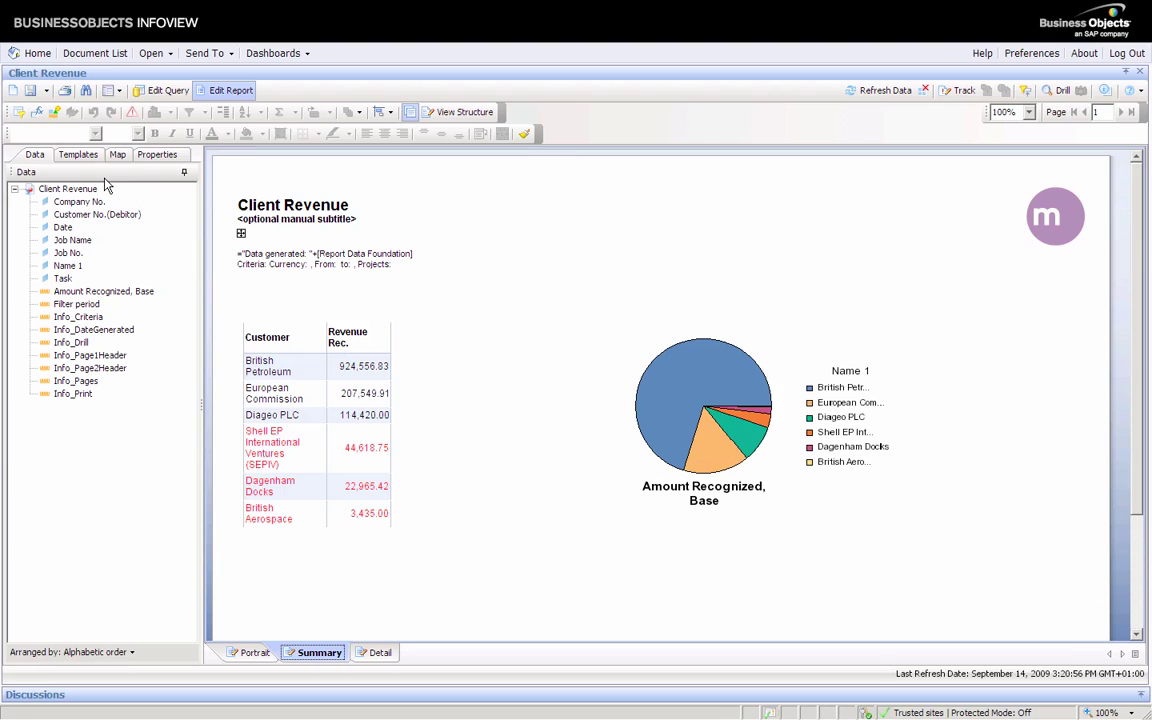
{"action": "left_click", "coordinate": [46, 91]}
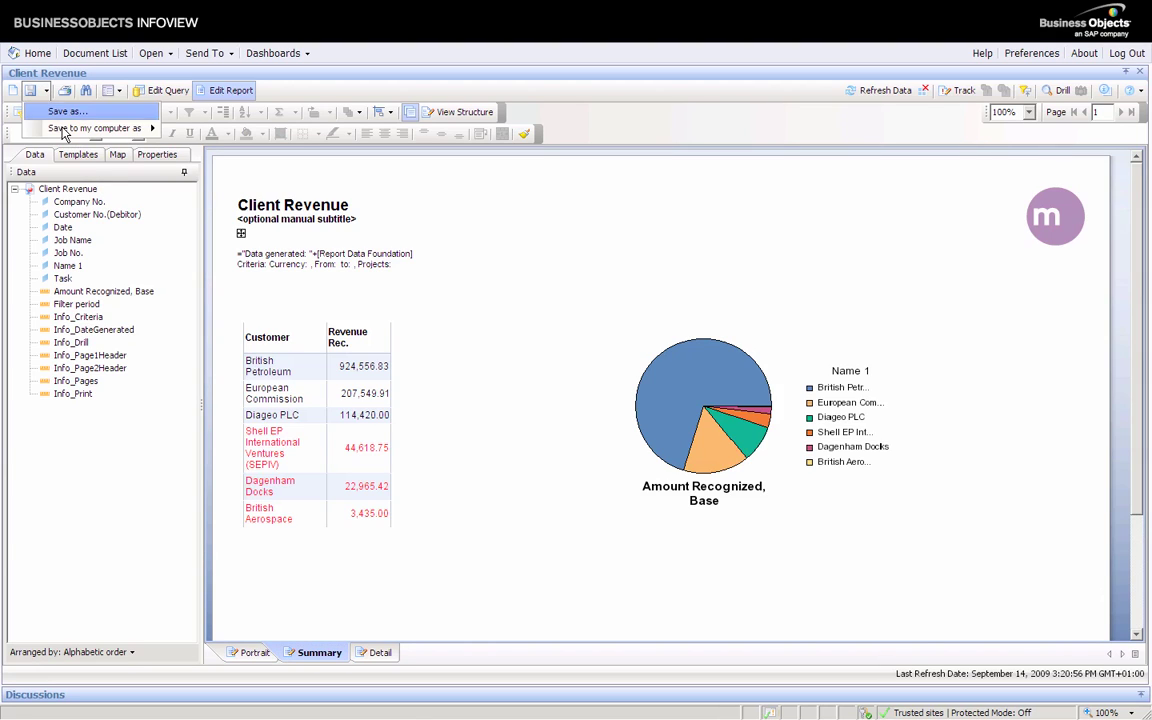
{"action": "mouse_move", "coordinate": [64, 133]}
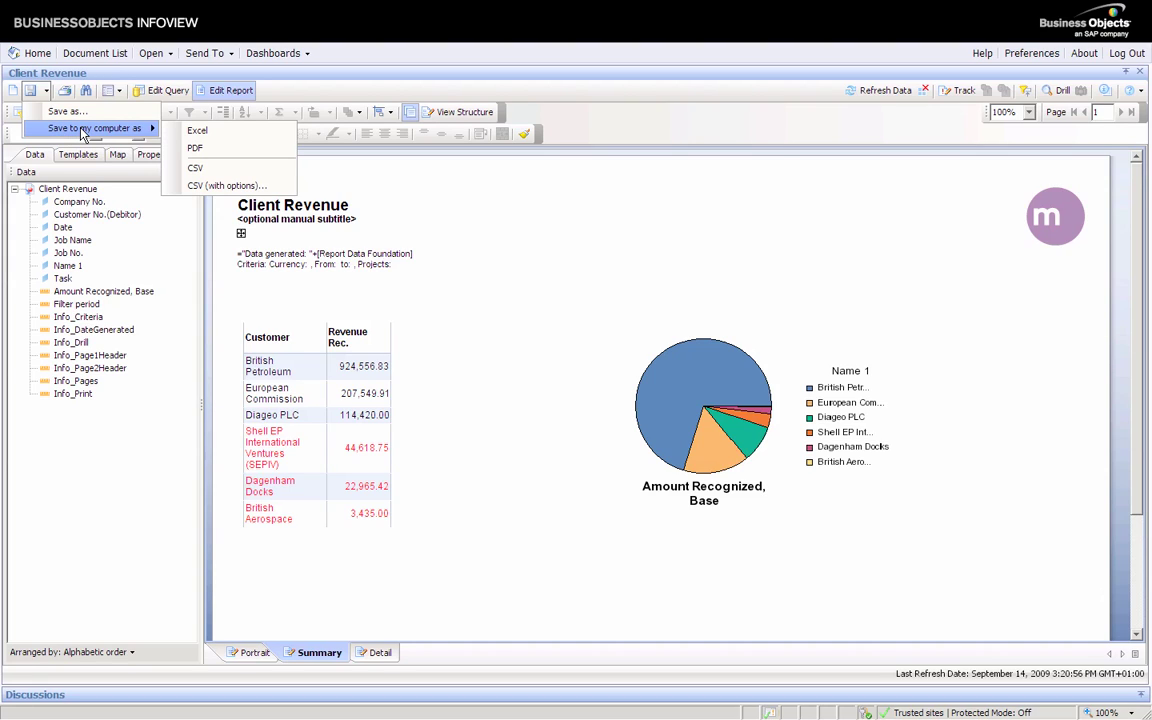
Dismiss the Save menu without exporting, back on the Client Revenue Summary report.
{"action": "left_click", "coordinate": [1130, 272]}
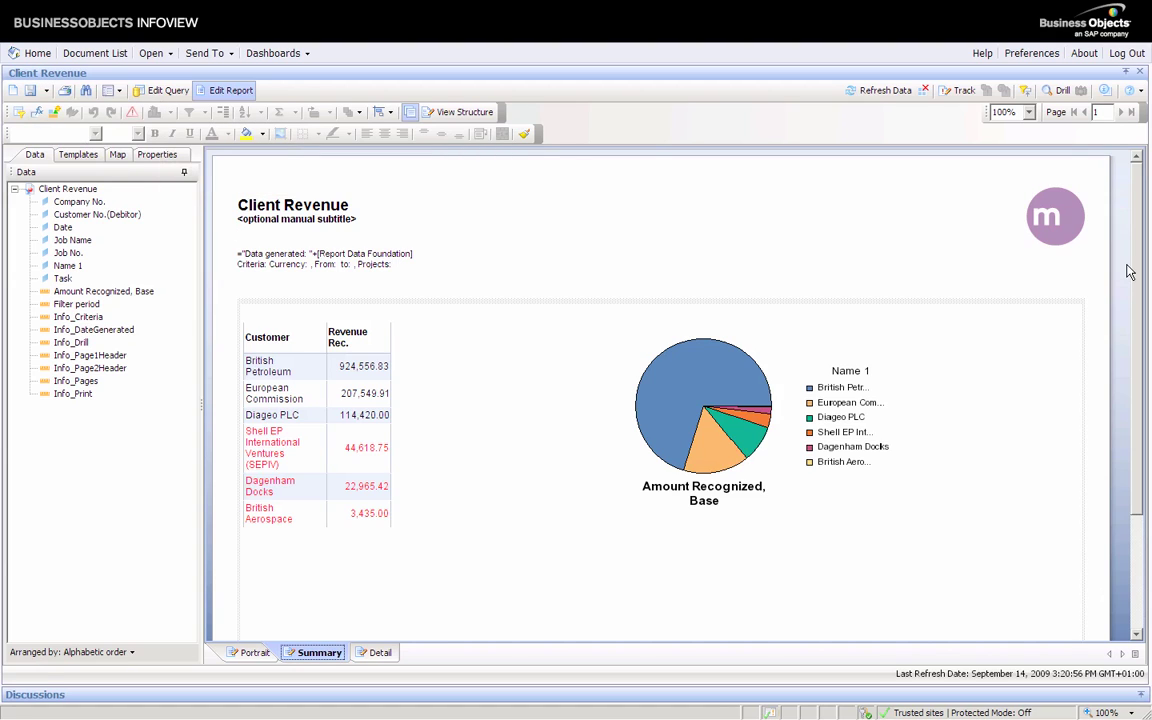